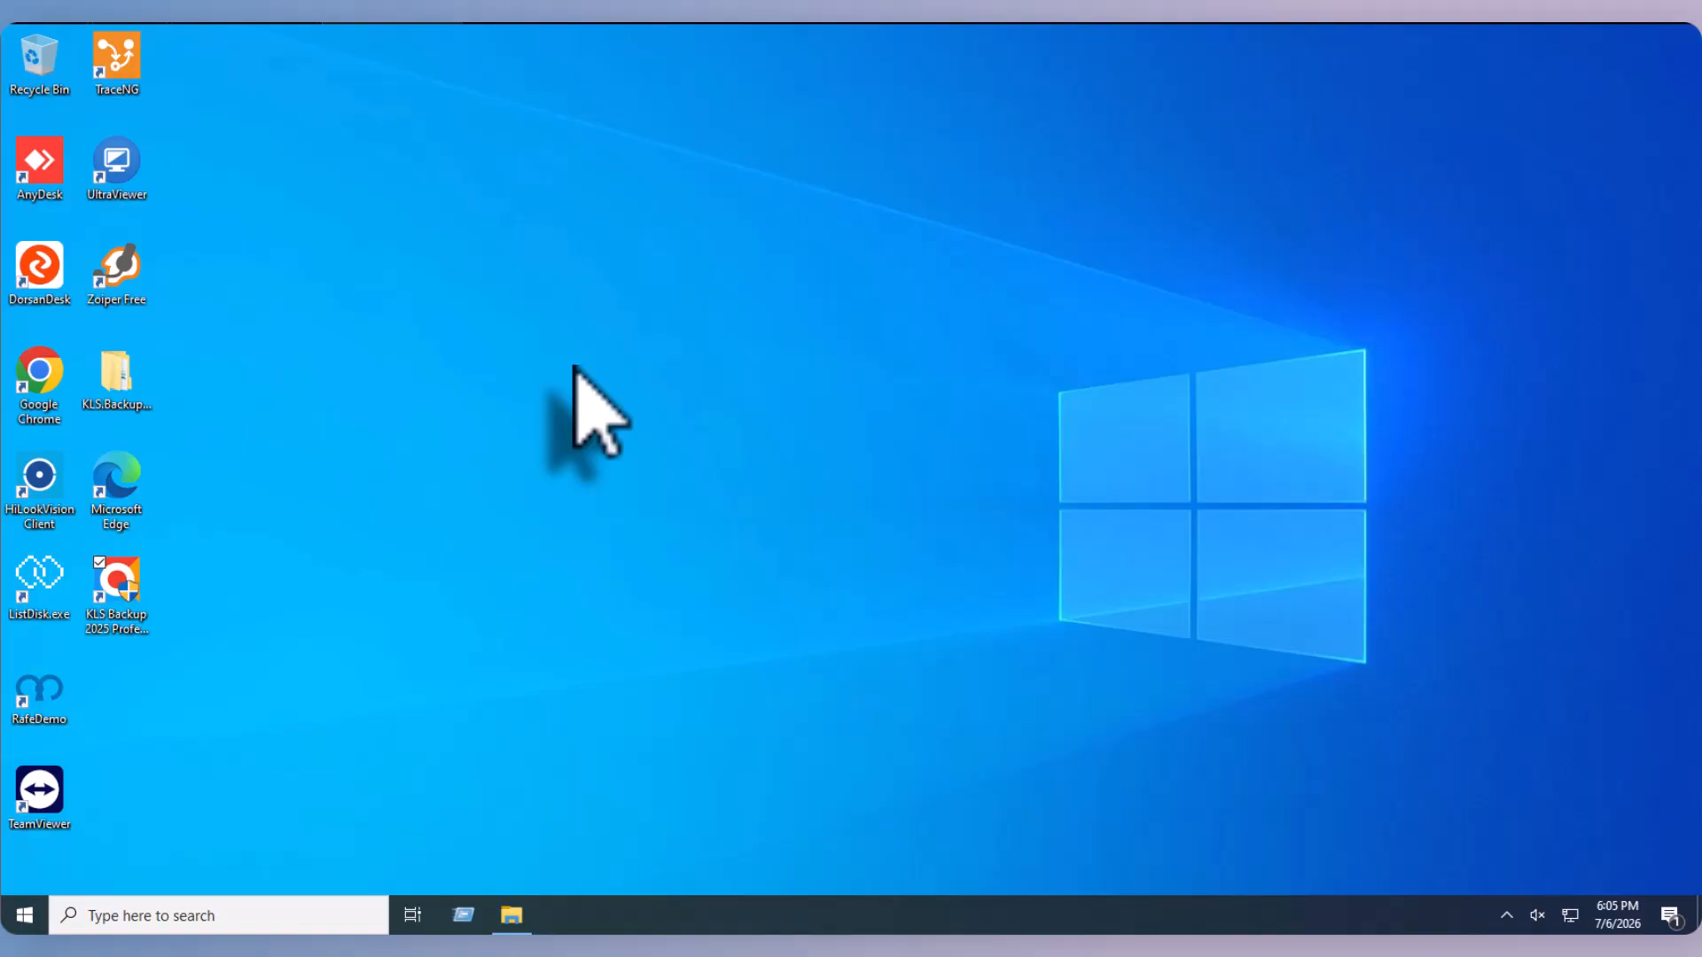
# Step: Launch KLS Backup 2025 Professional from the desktop and authorize it with the administrator user name and account password
pyautogui.doubleClick(124, 603)
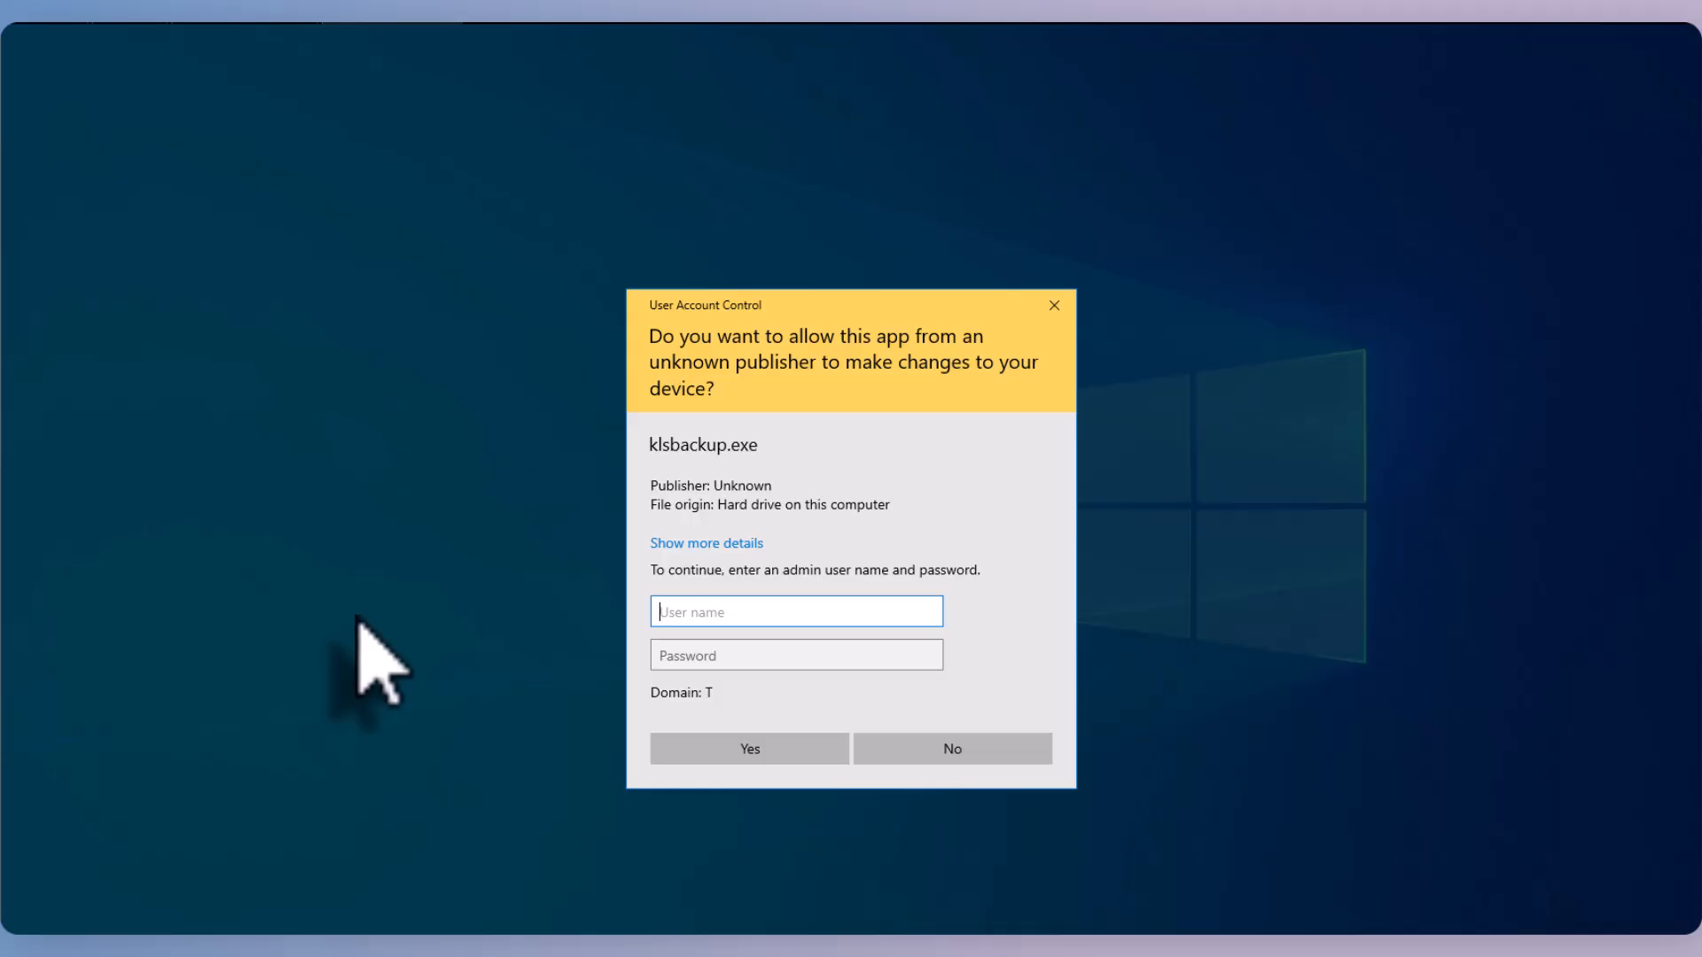
pyautogui.write('administrator')
pyautogui.press('Tab')
pyautogui.write('•••••••••••••')
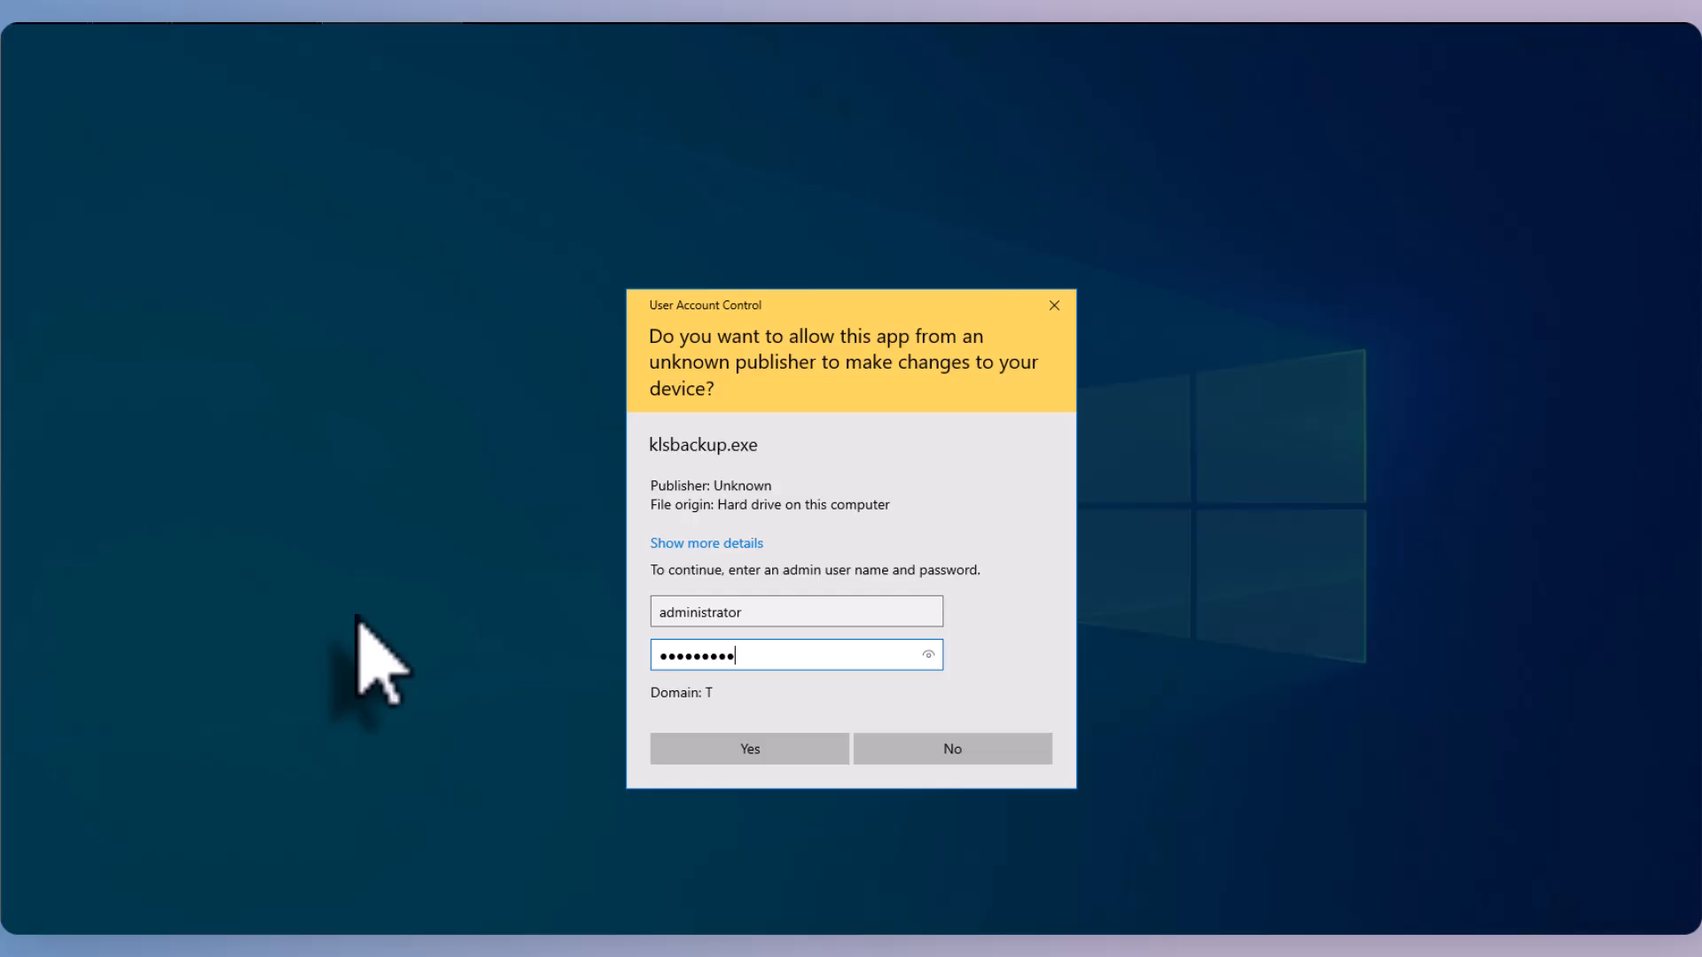
pyautogui.press('Return')
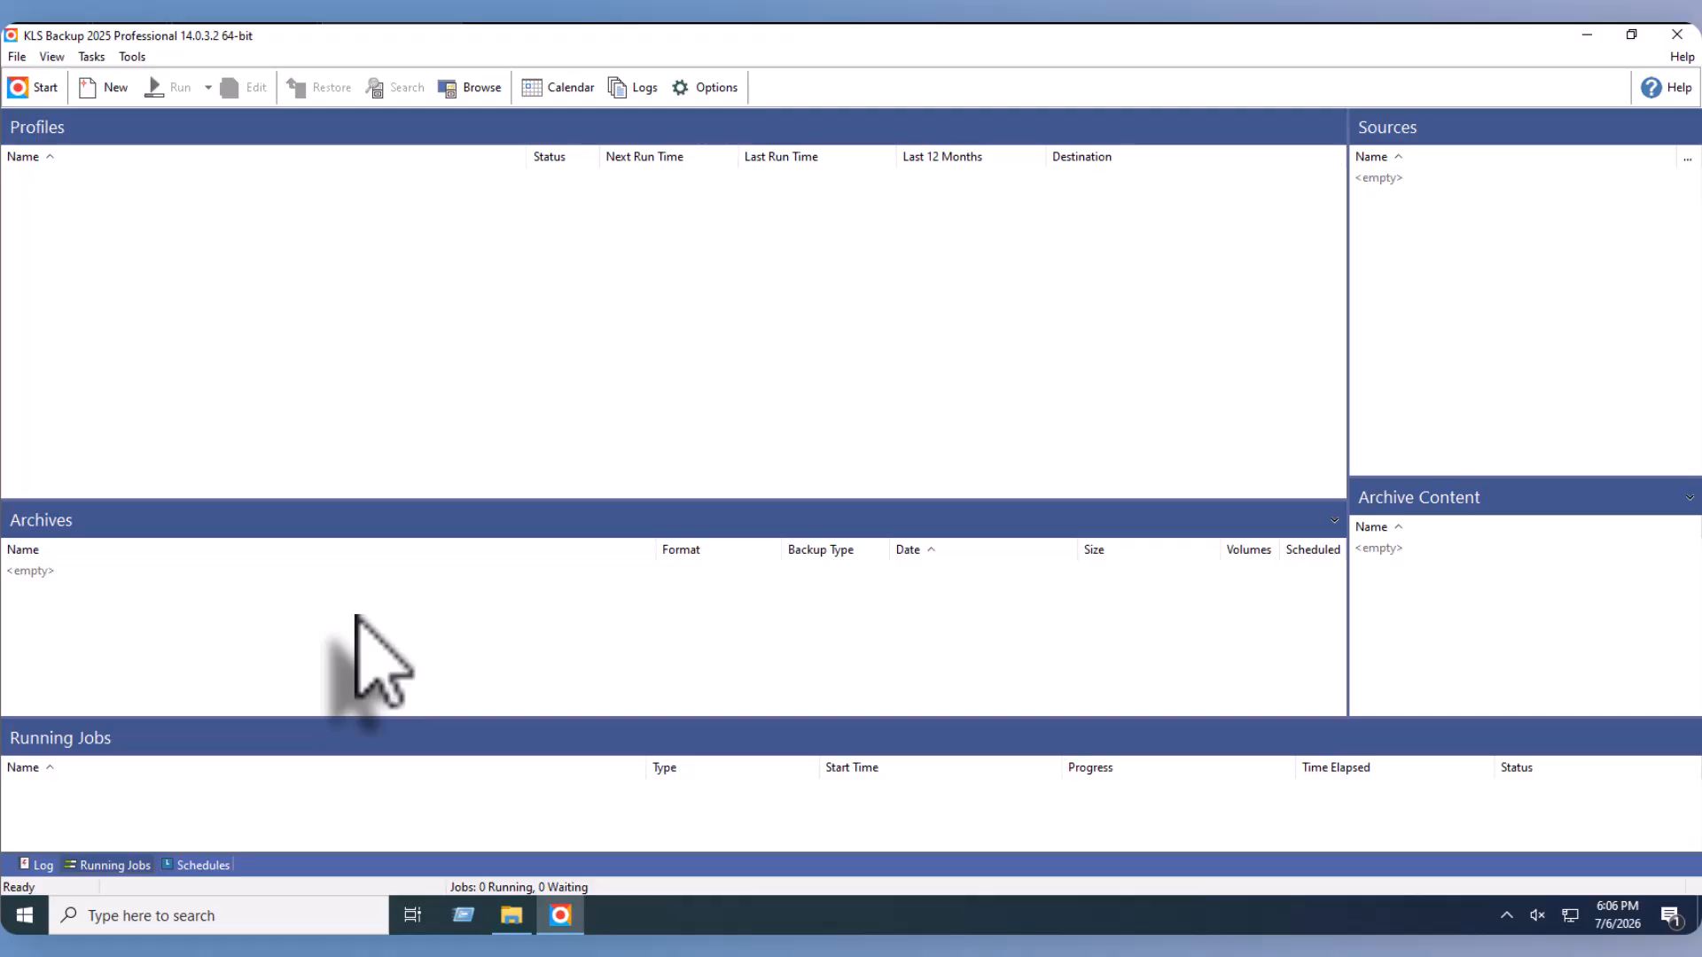
# Step: Create a new Backup profile named Daily-Backup with the comment "Client File" and continue to the backup sources
pyautogui.click(98, 97)
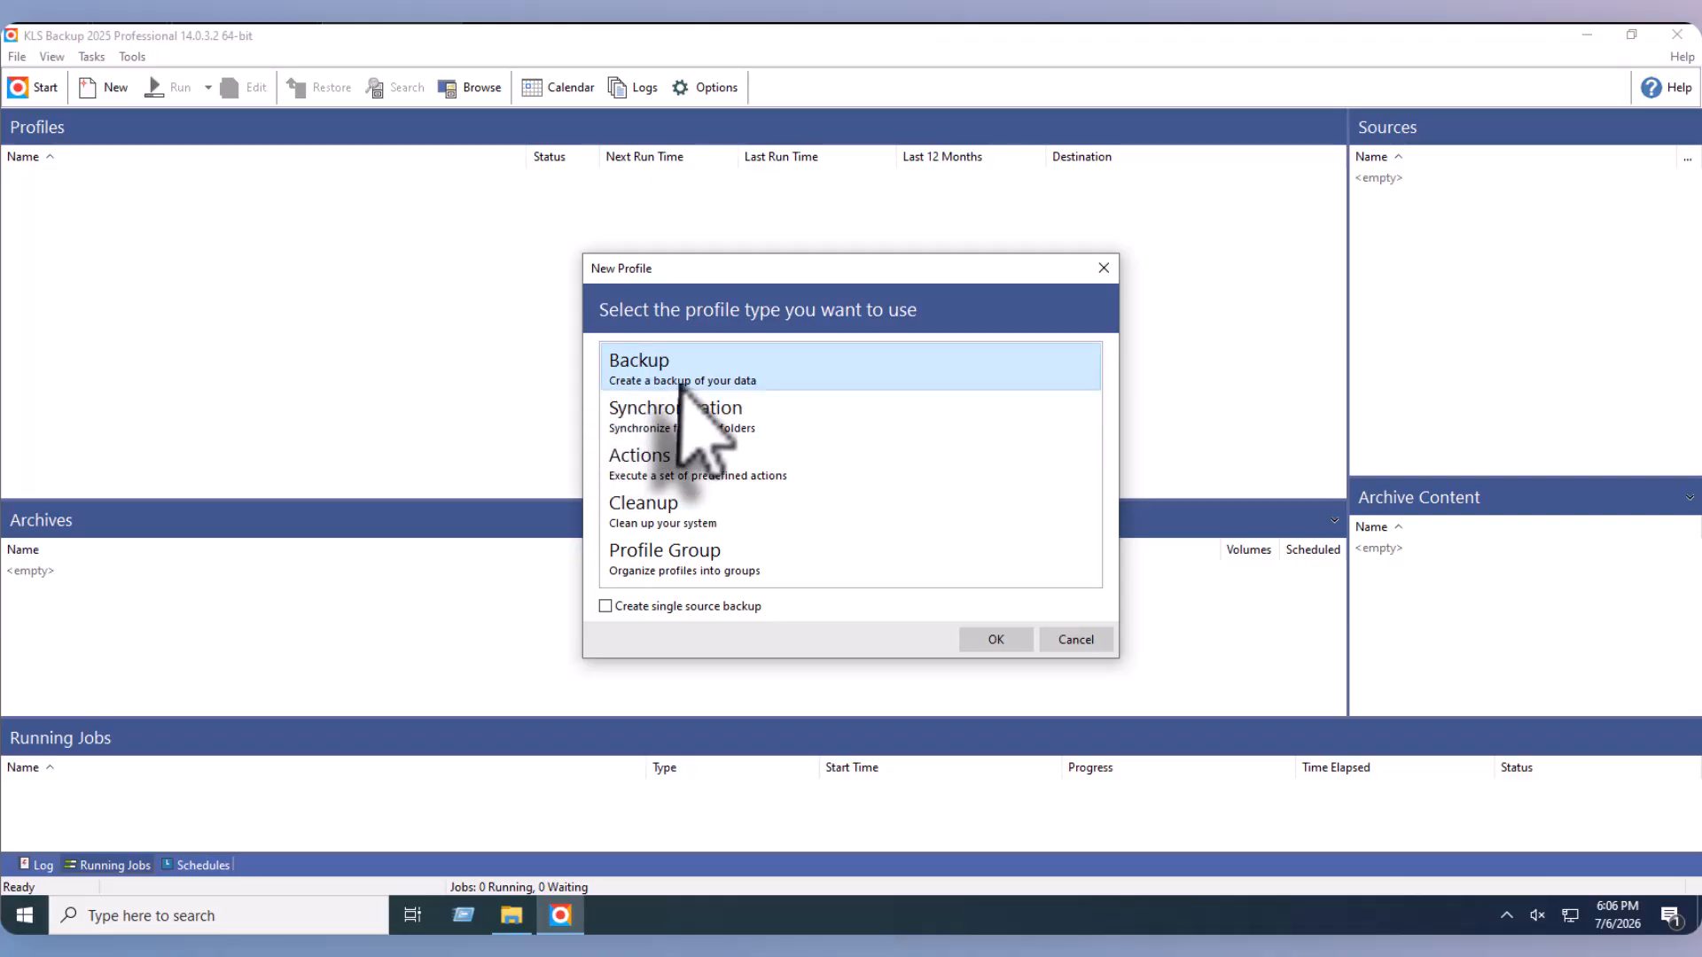
pyautogui.click(978, 639)
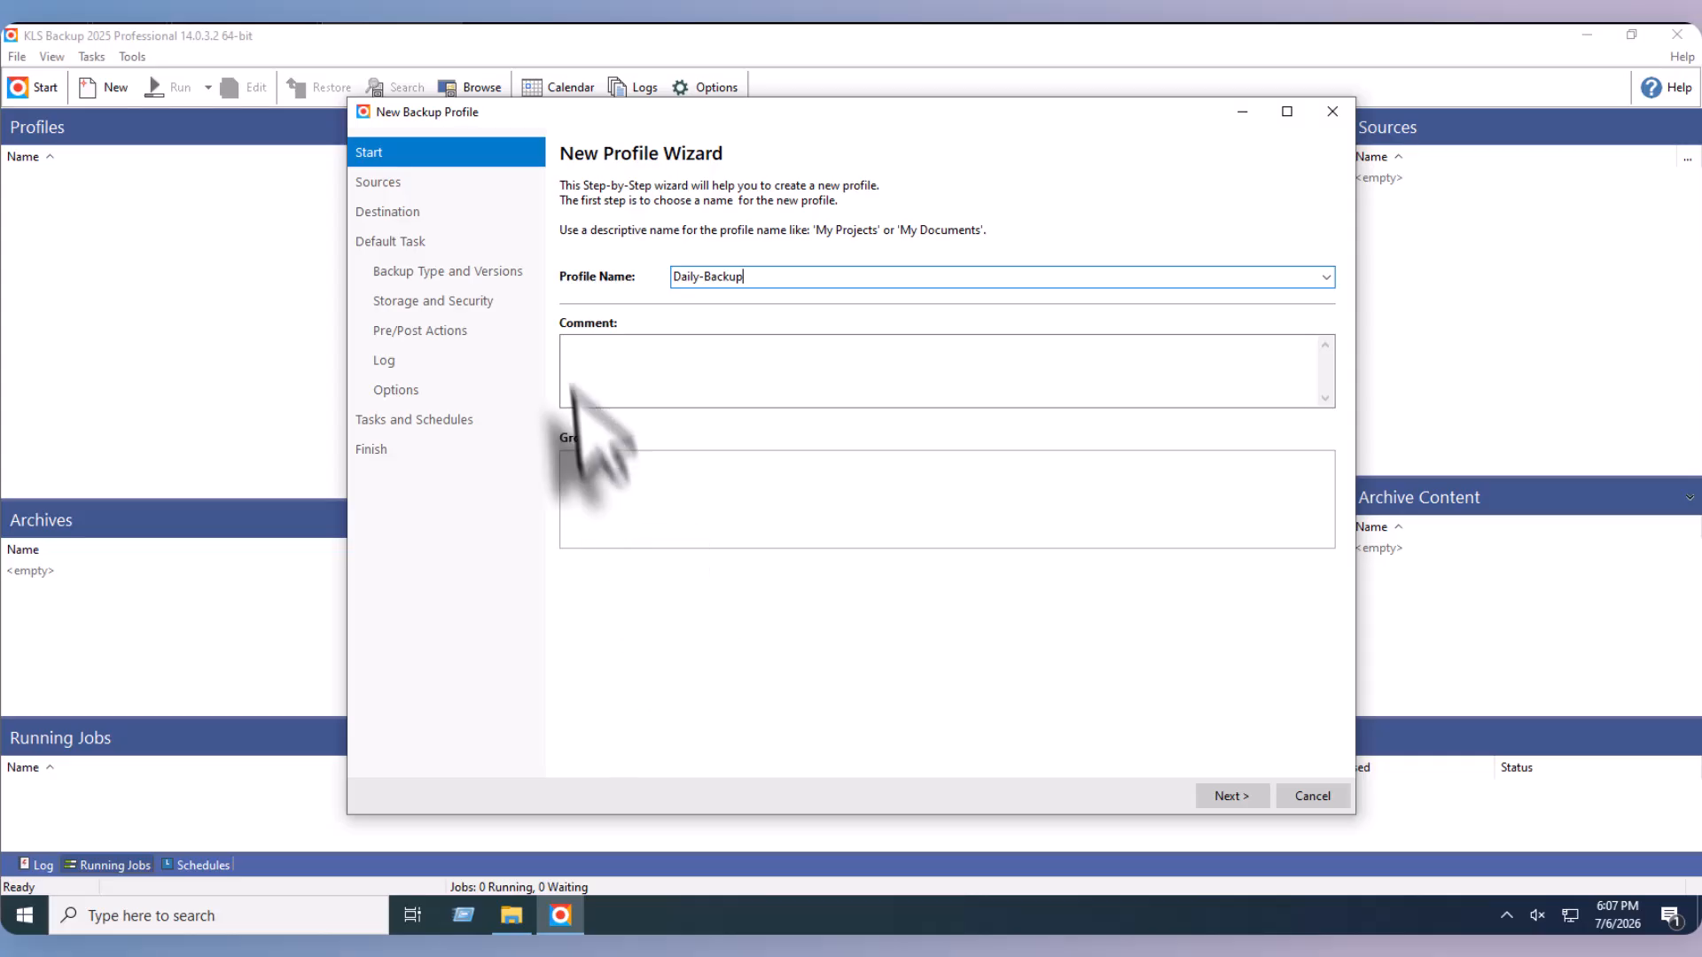
pyautogui.click(608, 381)
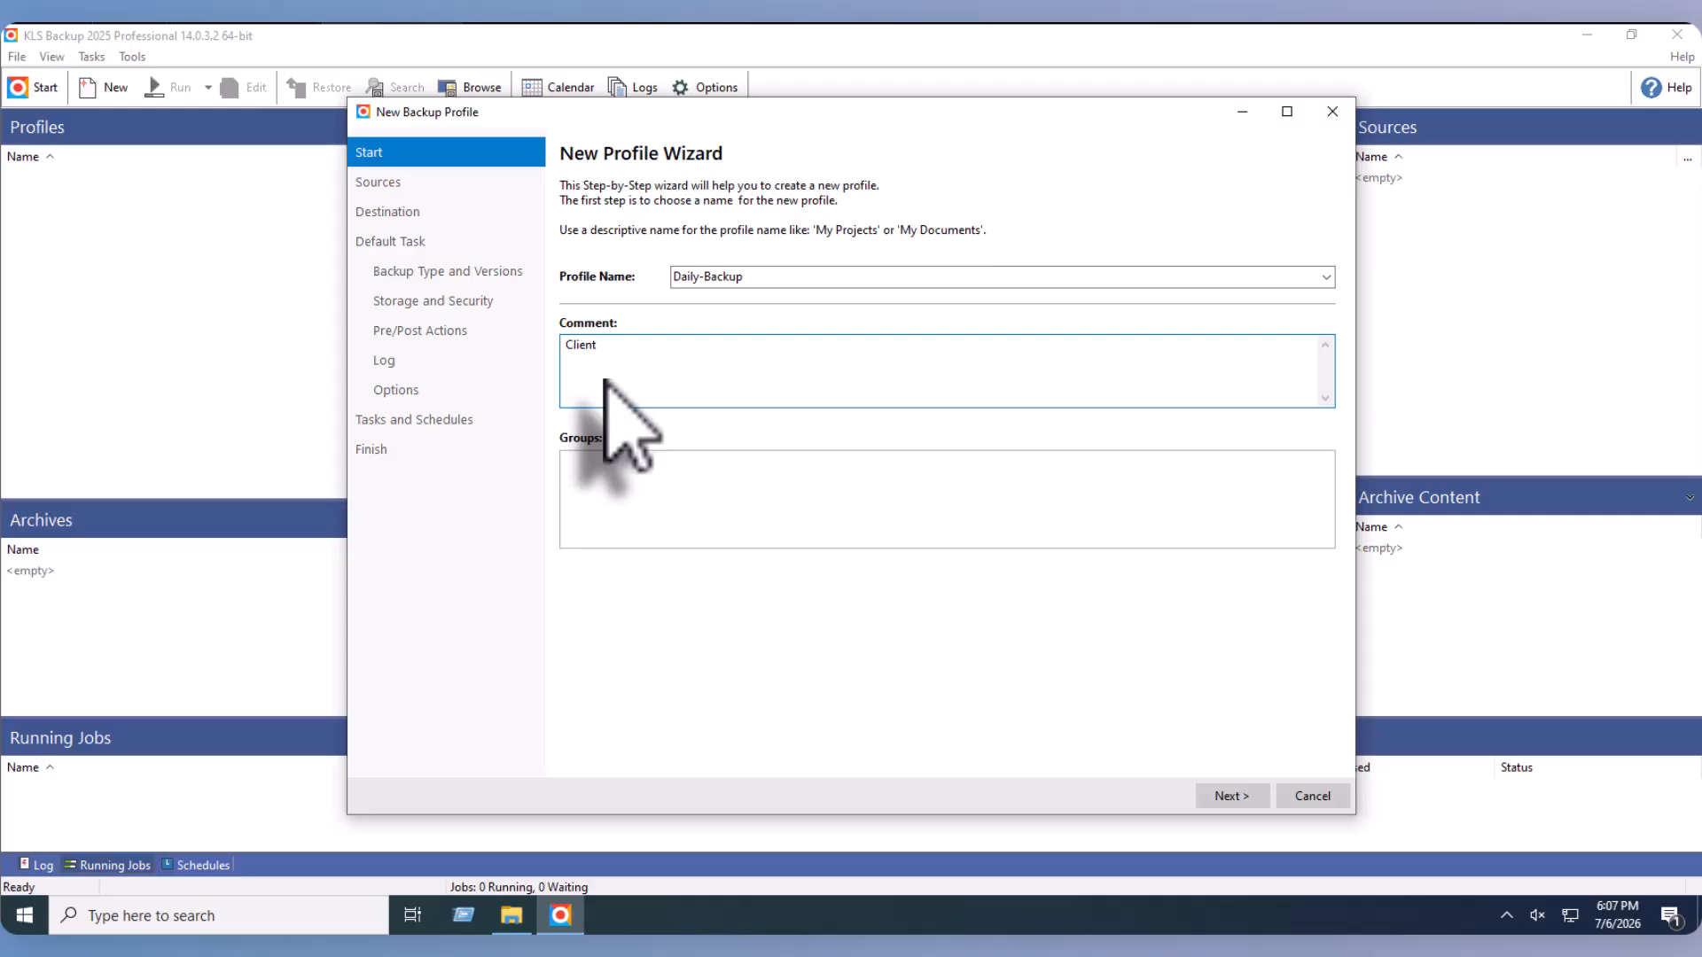
pyautogui.write('ile')
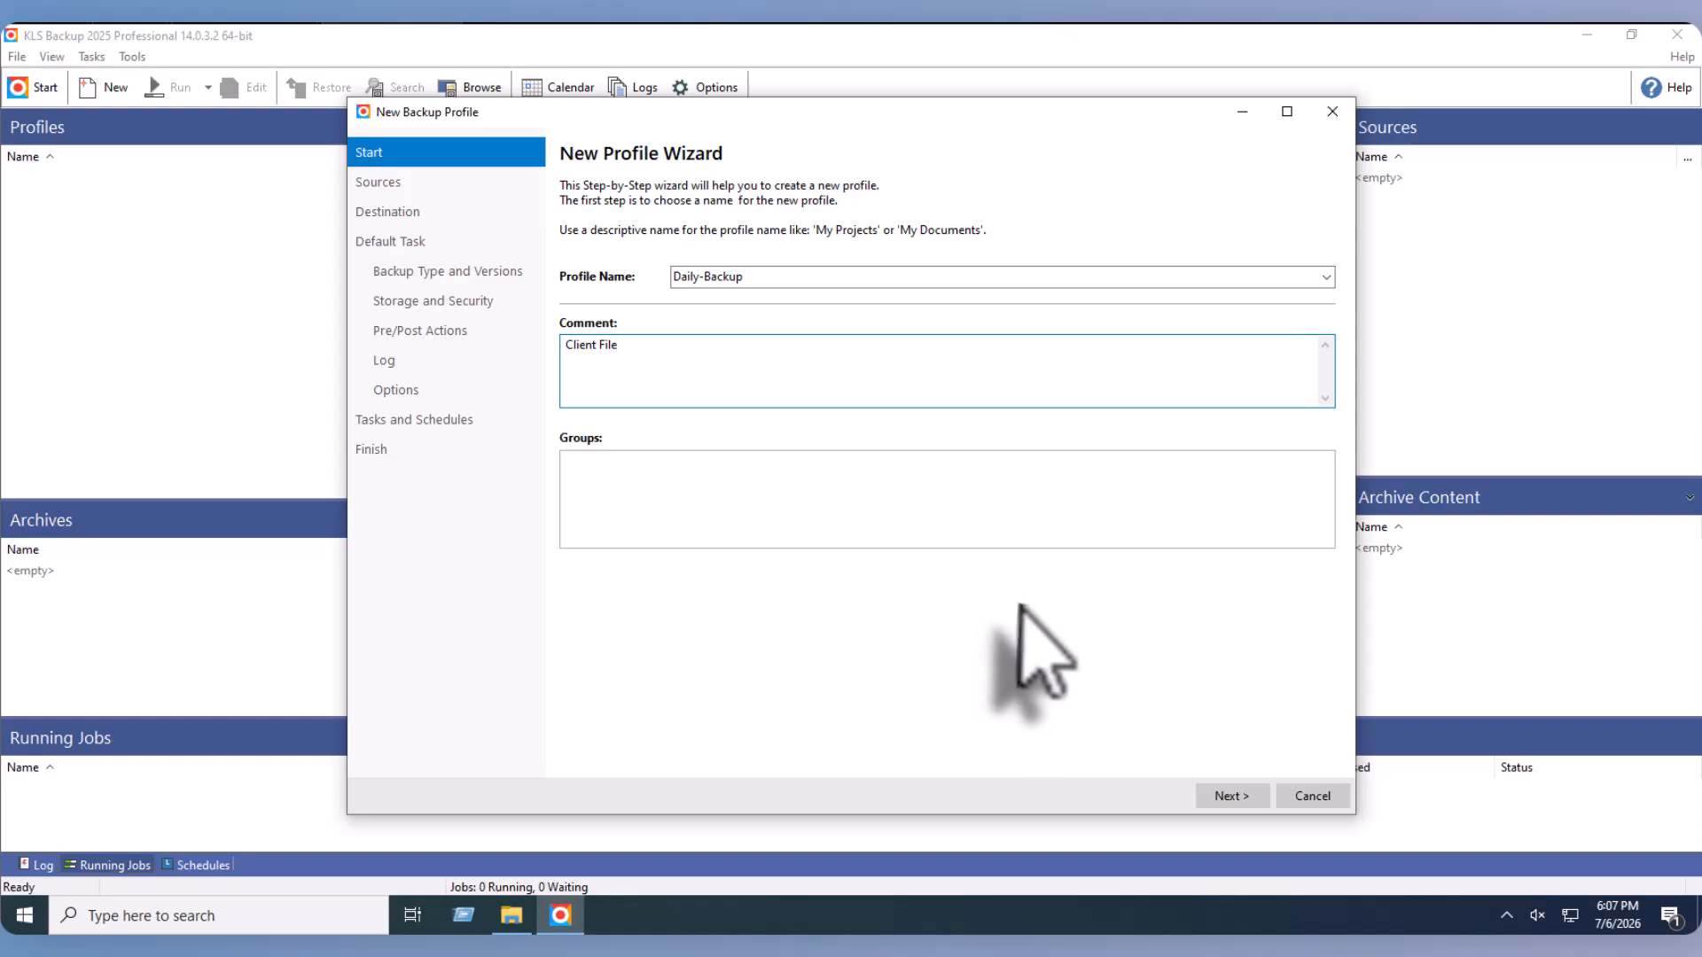
pyautogui.click(1231, 795)
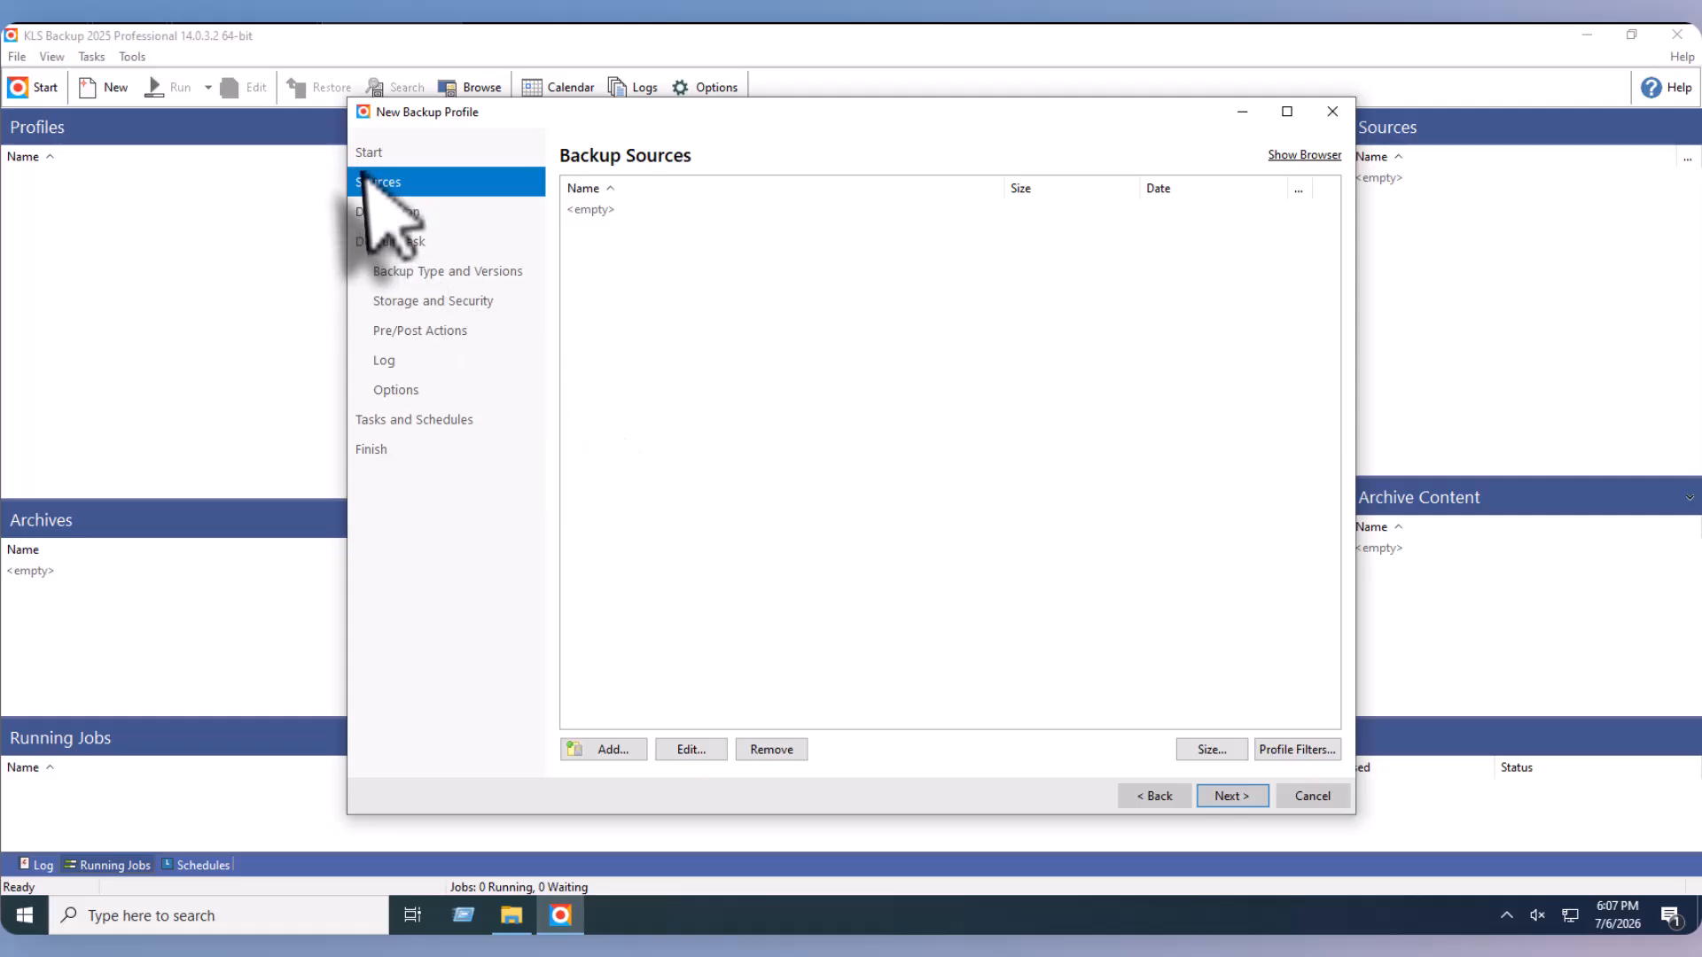
# Step: Start adding a Local/Network/Removable backup source and browse This PC for its folder path
pyautogui.click(603, 749)
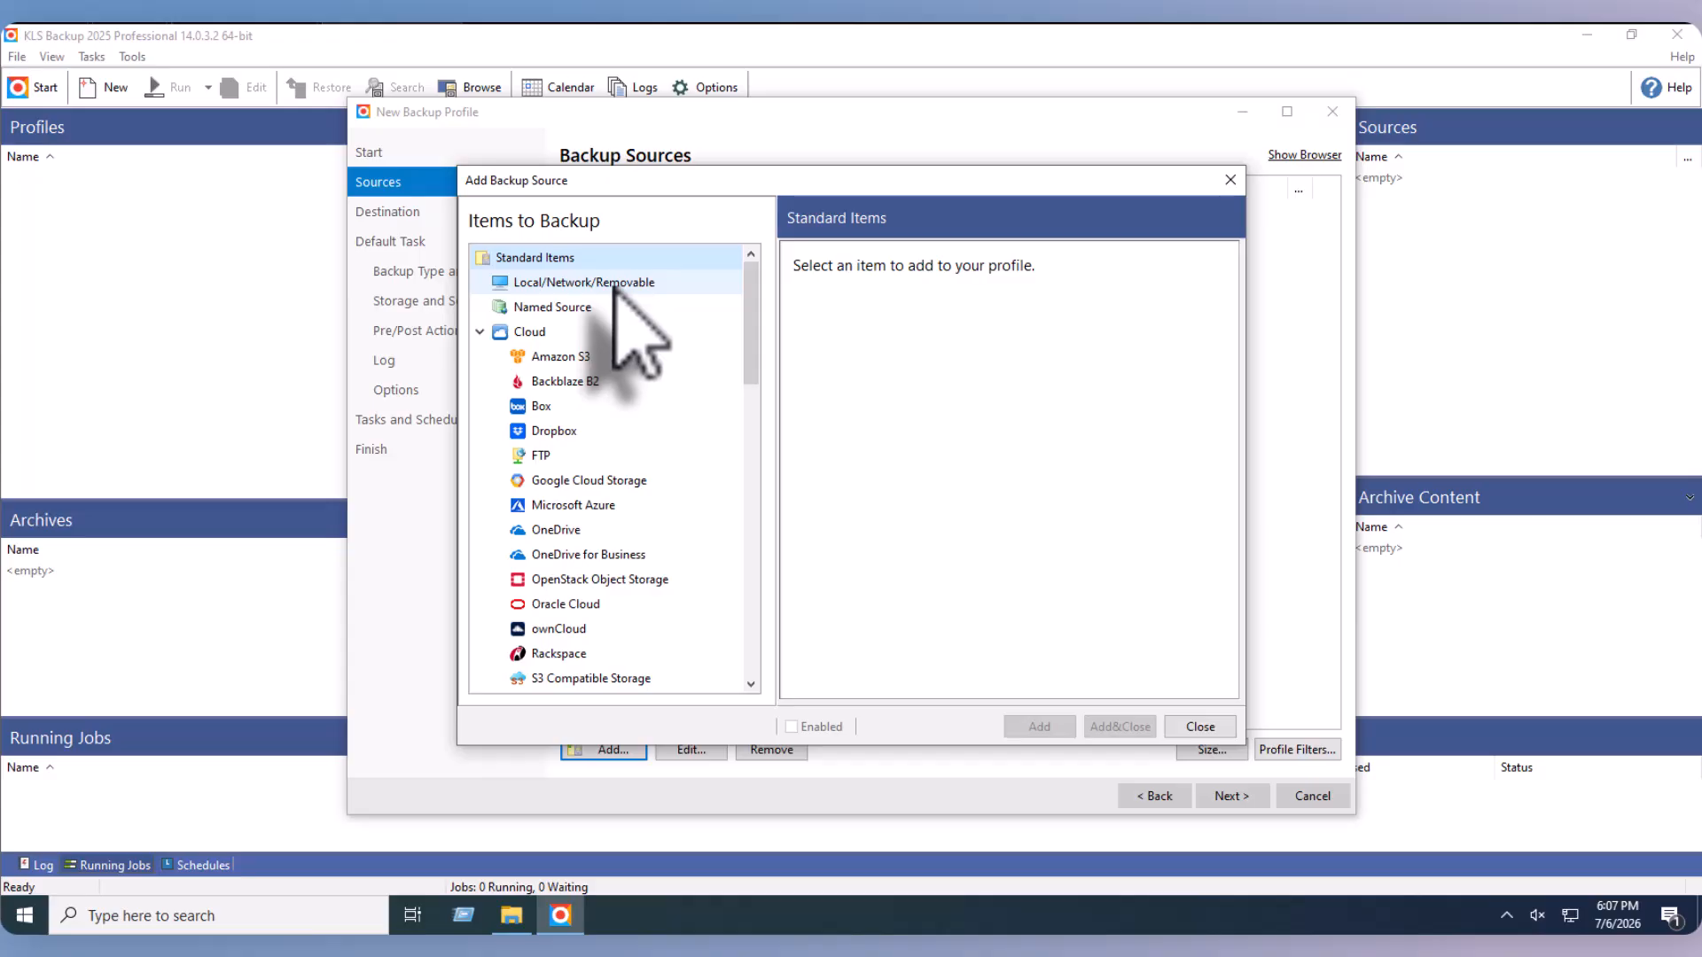
pyautogui.click(618, 290)
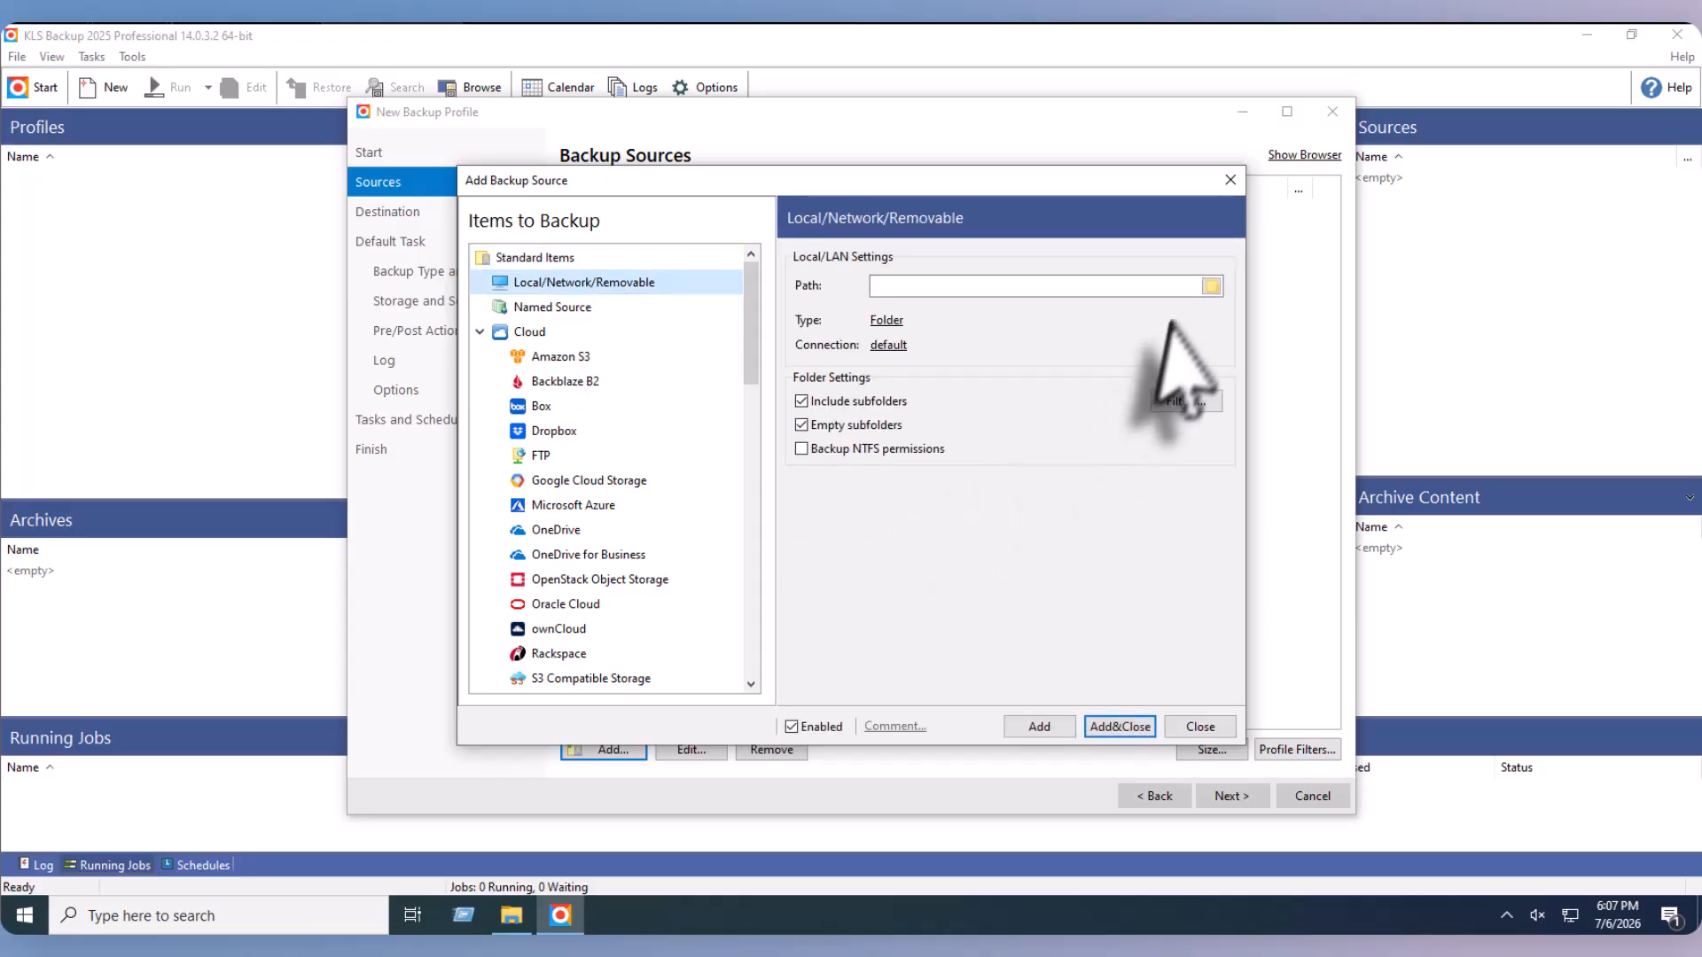
pyautogui.click(1210, 286)
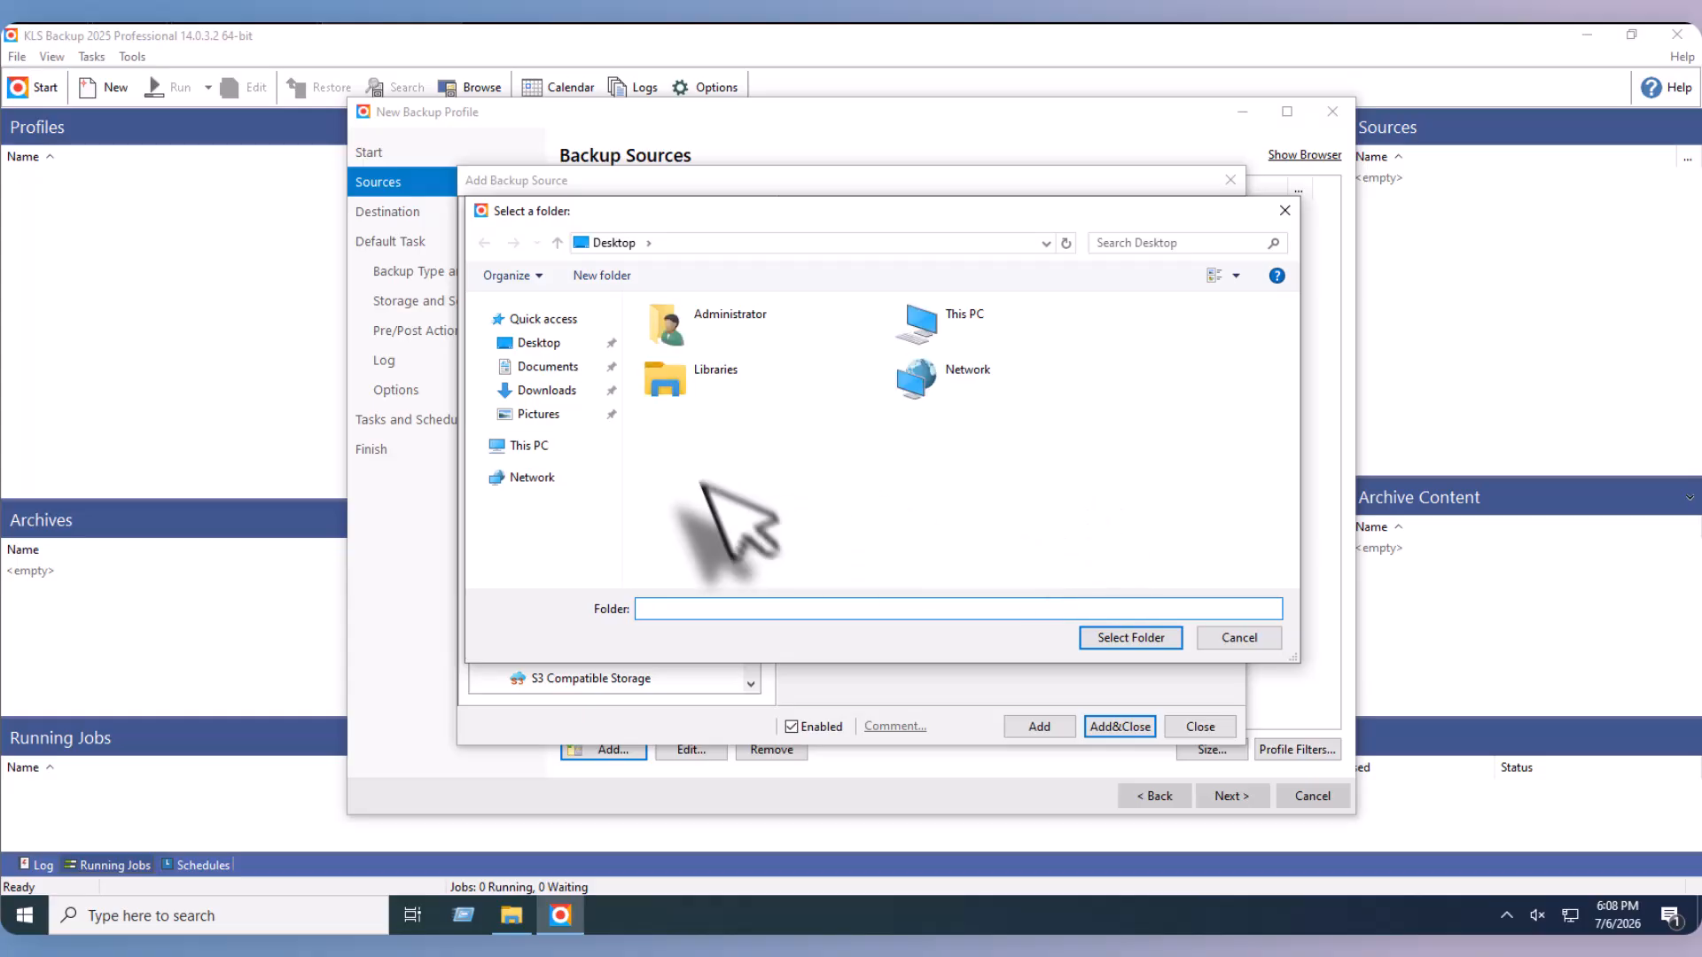
pyautogui.doubleClick(950, 323)
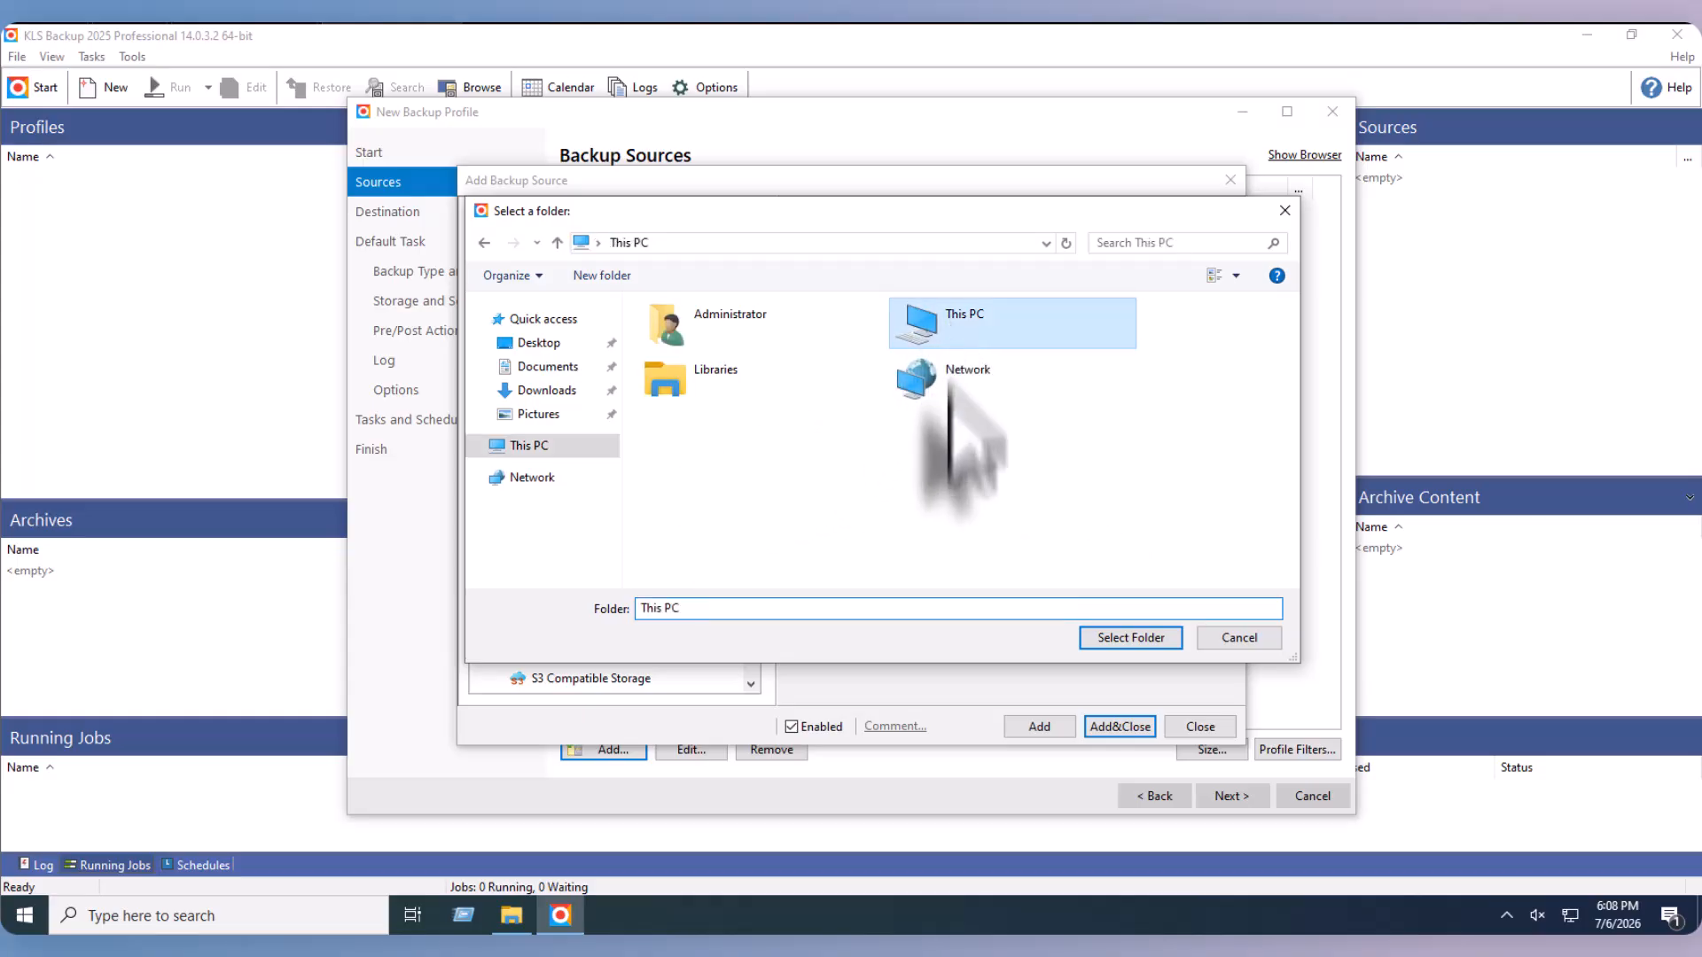
pyautogui.scroll(-1, 828, 532)
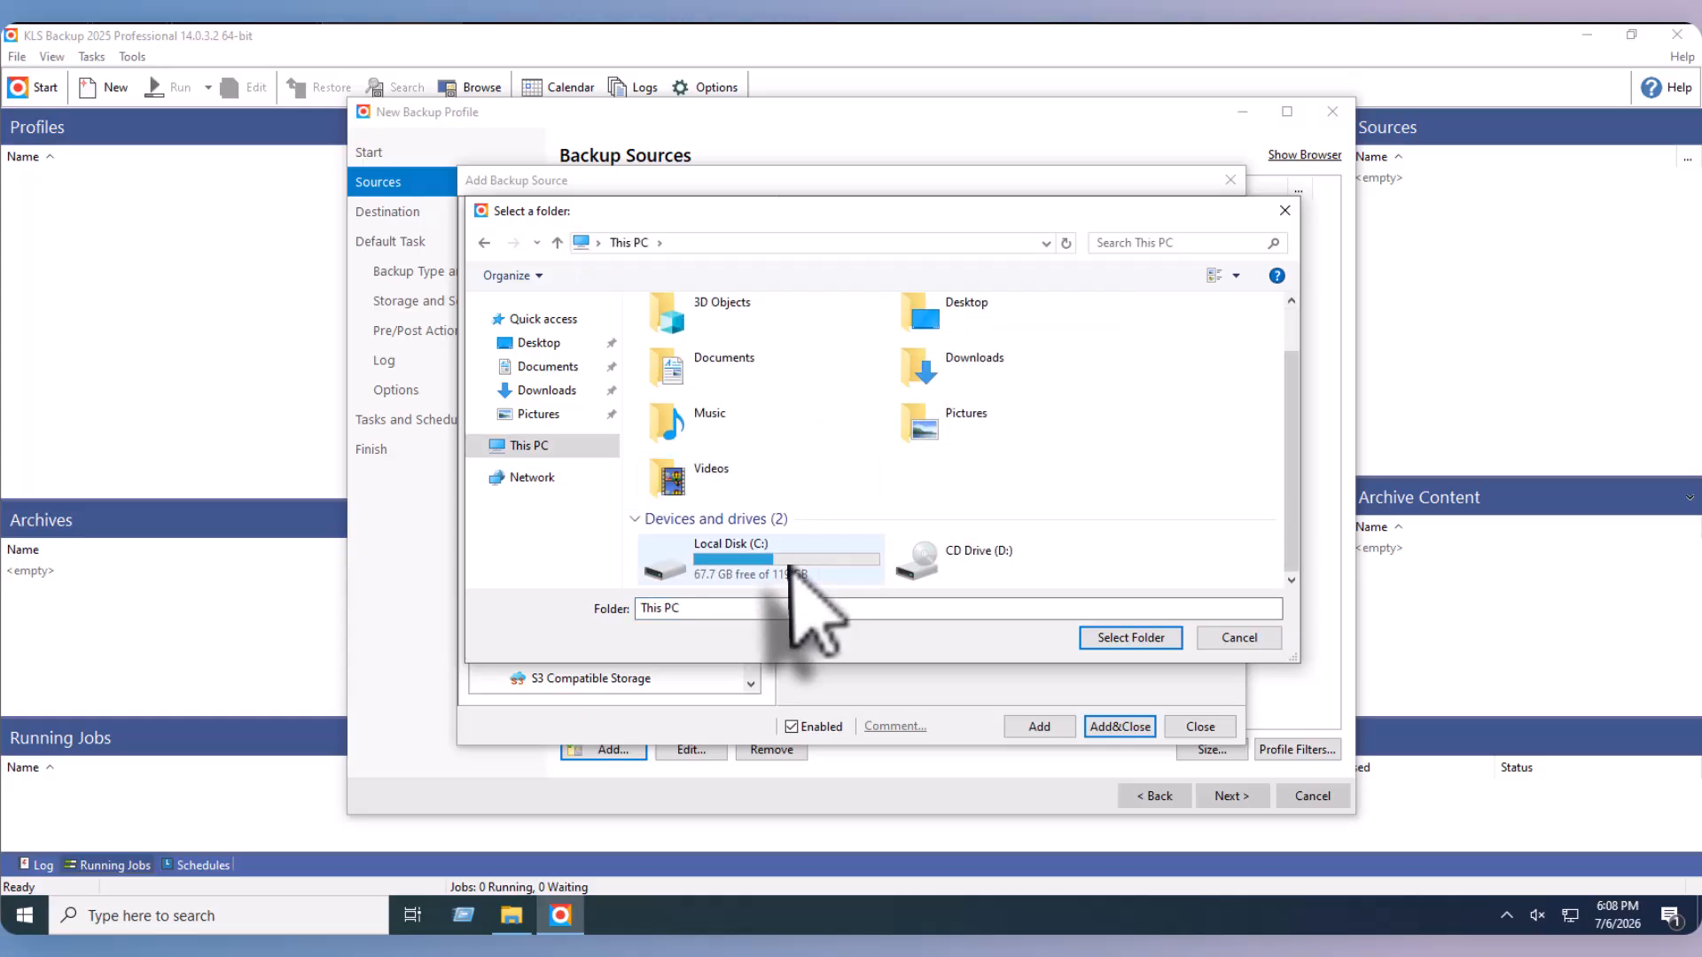
# Step: Create a folder on the Desktop, keeping the default name "New folder", and open it
pyautogui.click(542, 344)
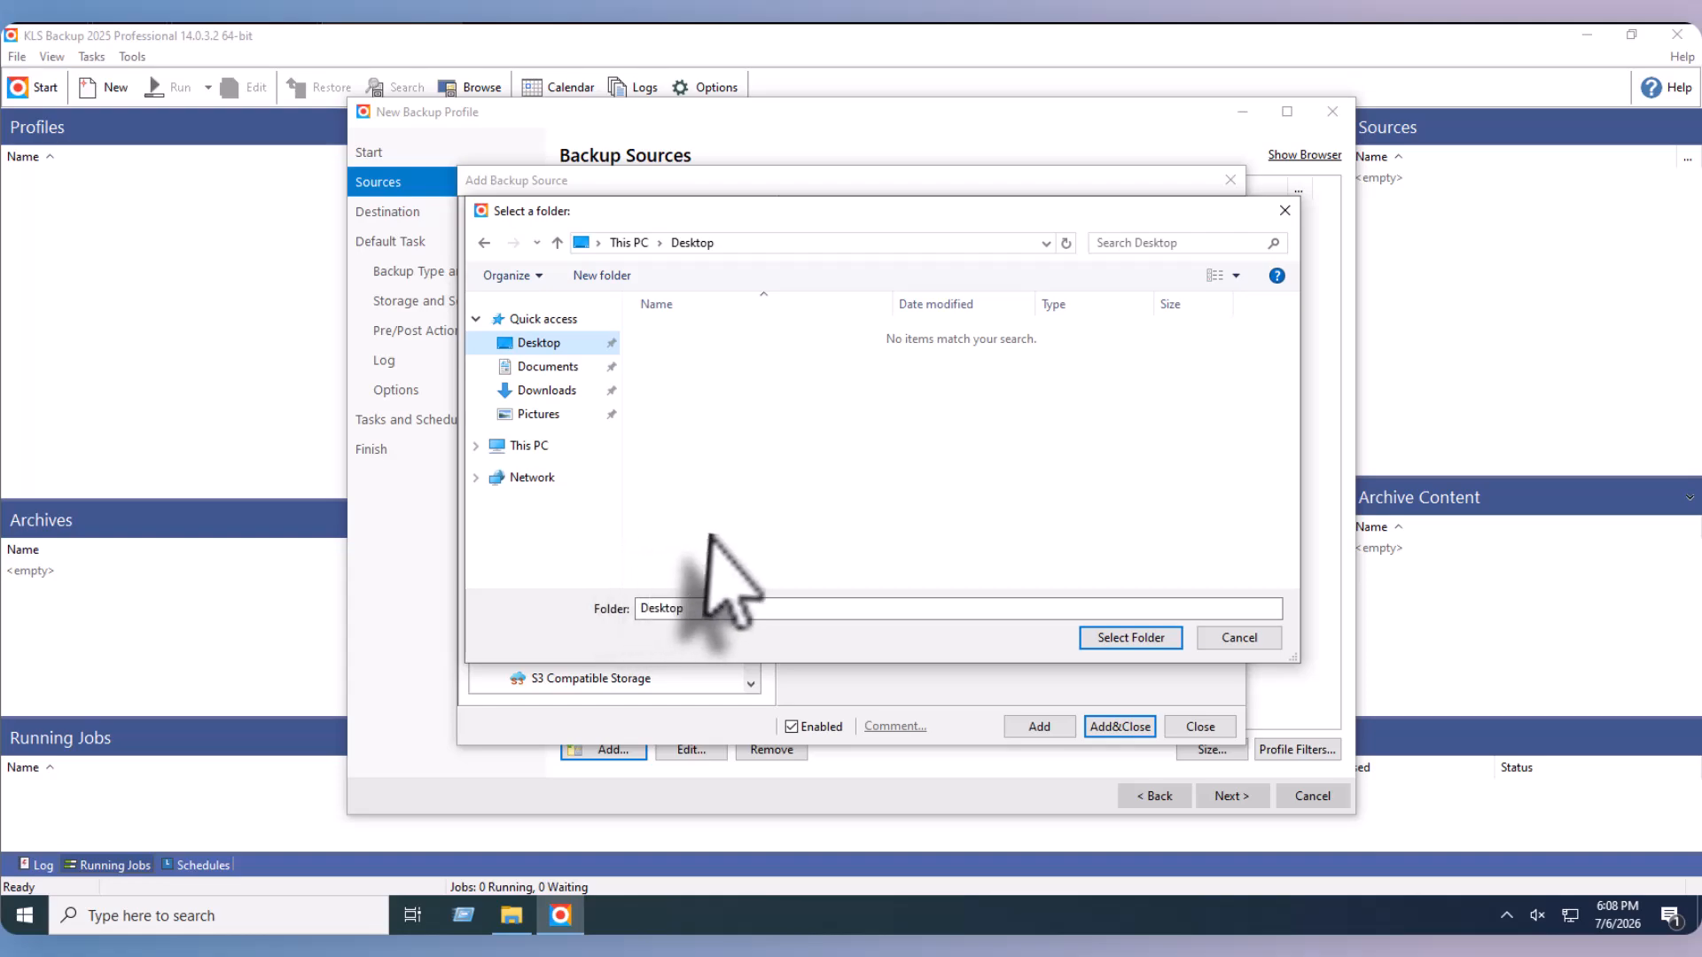
pyautogui.rightClick(712, 481)
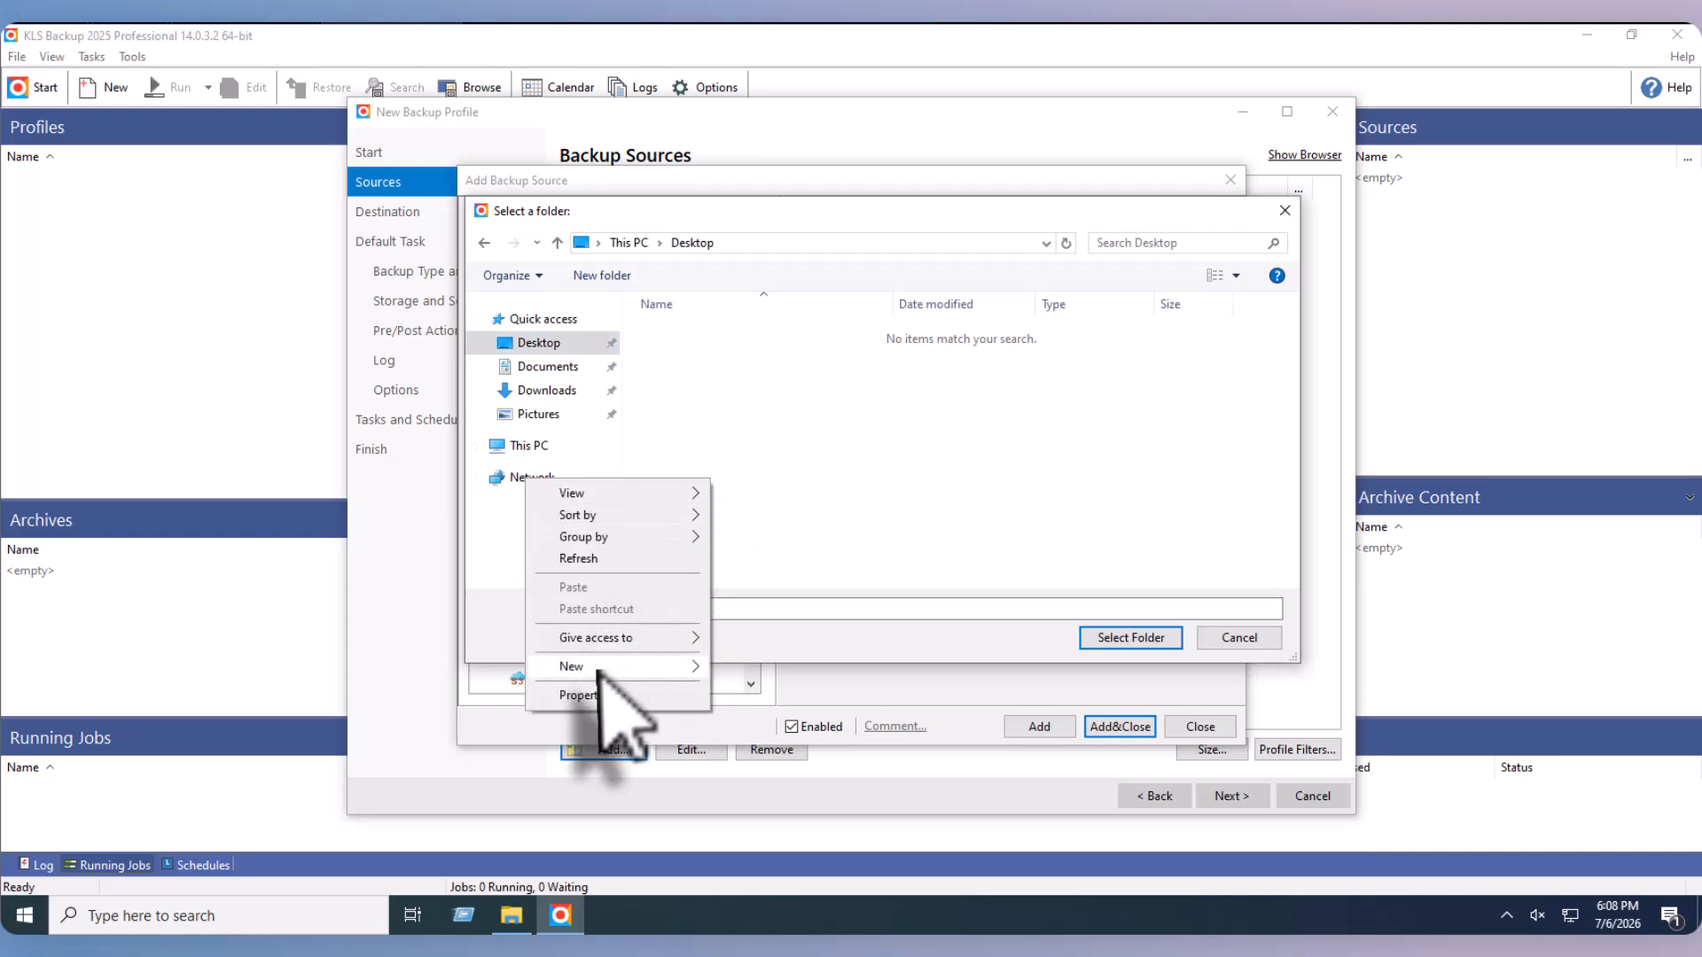
pyautogui.moveTo(664, 666)
pyautogui.click(748, 396)
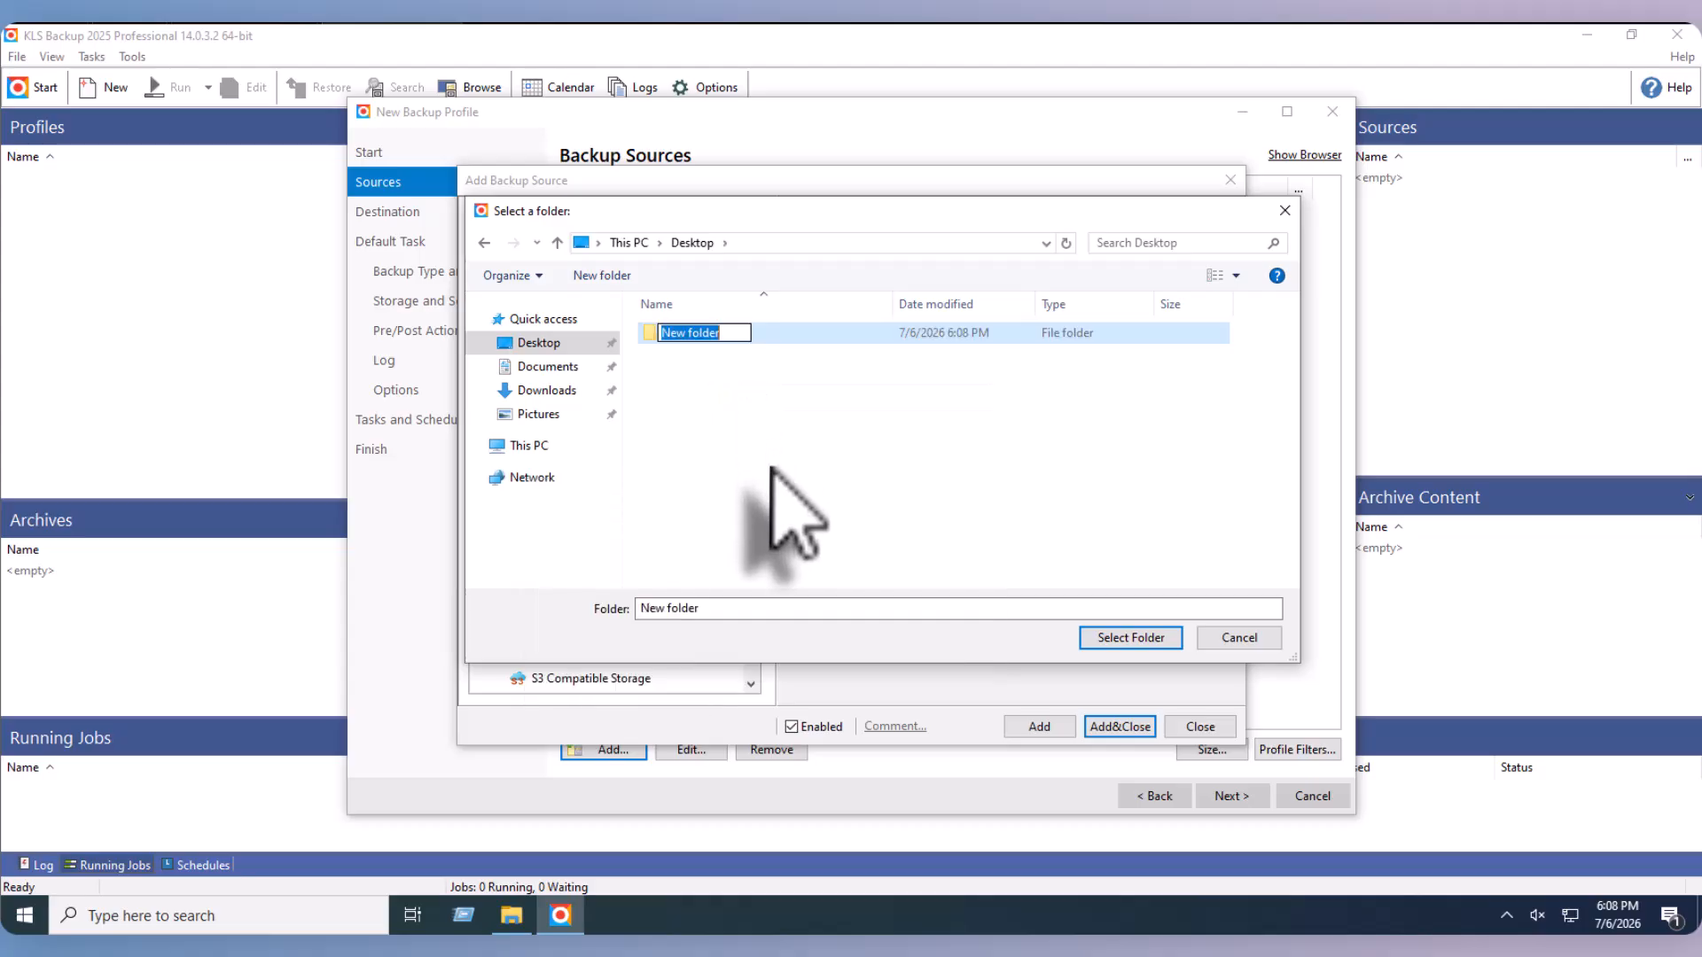
pyautogui.click(745, 438)
pyautogui.doubleClick(667, 335)
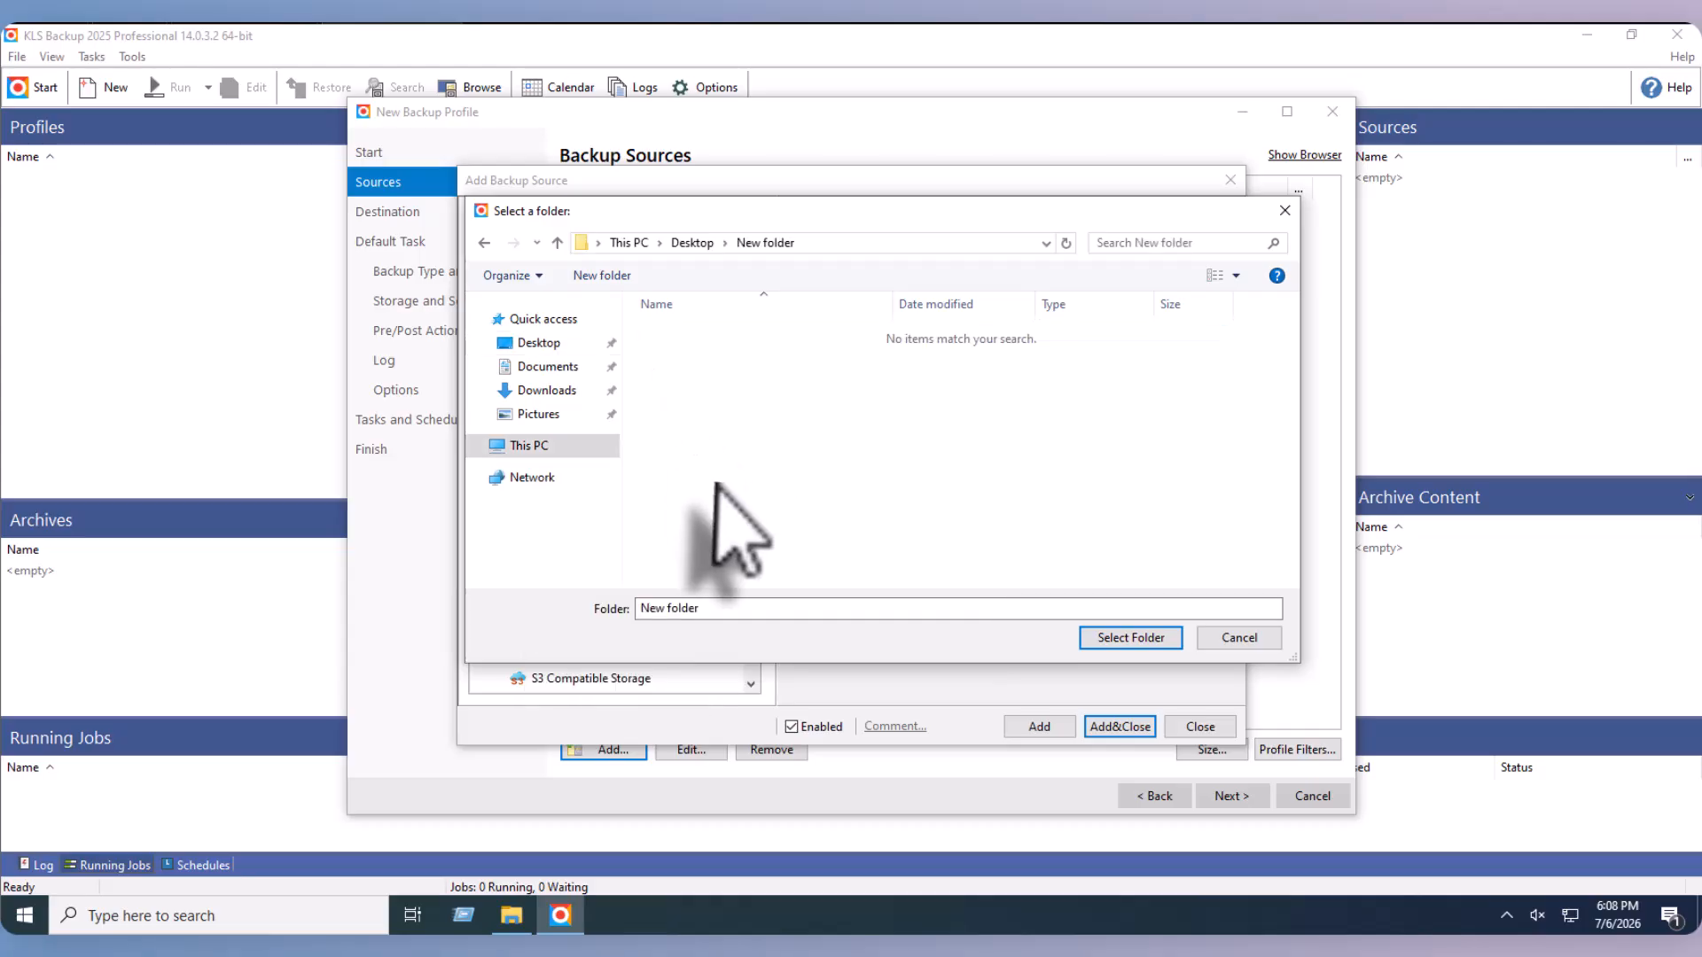
# Step: Add the Desktop's New folder as the backup source, finish adding sources and continue to the destination settings
pyautogui.click(1119, 640)
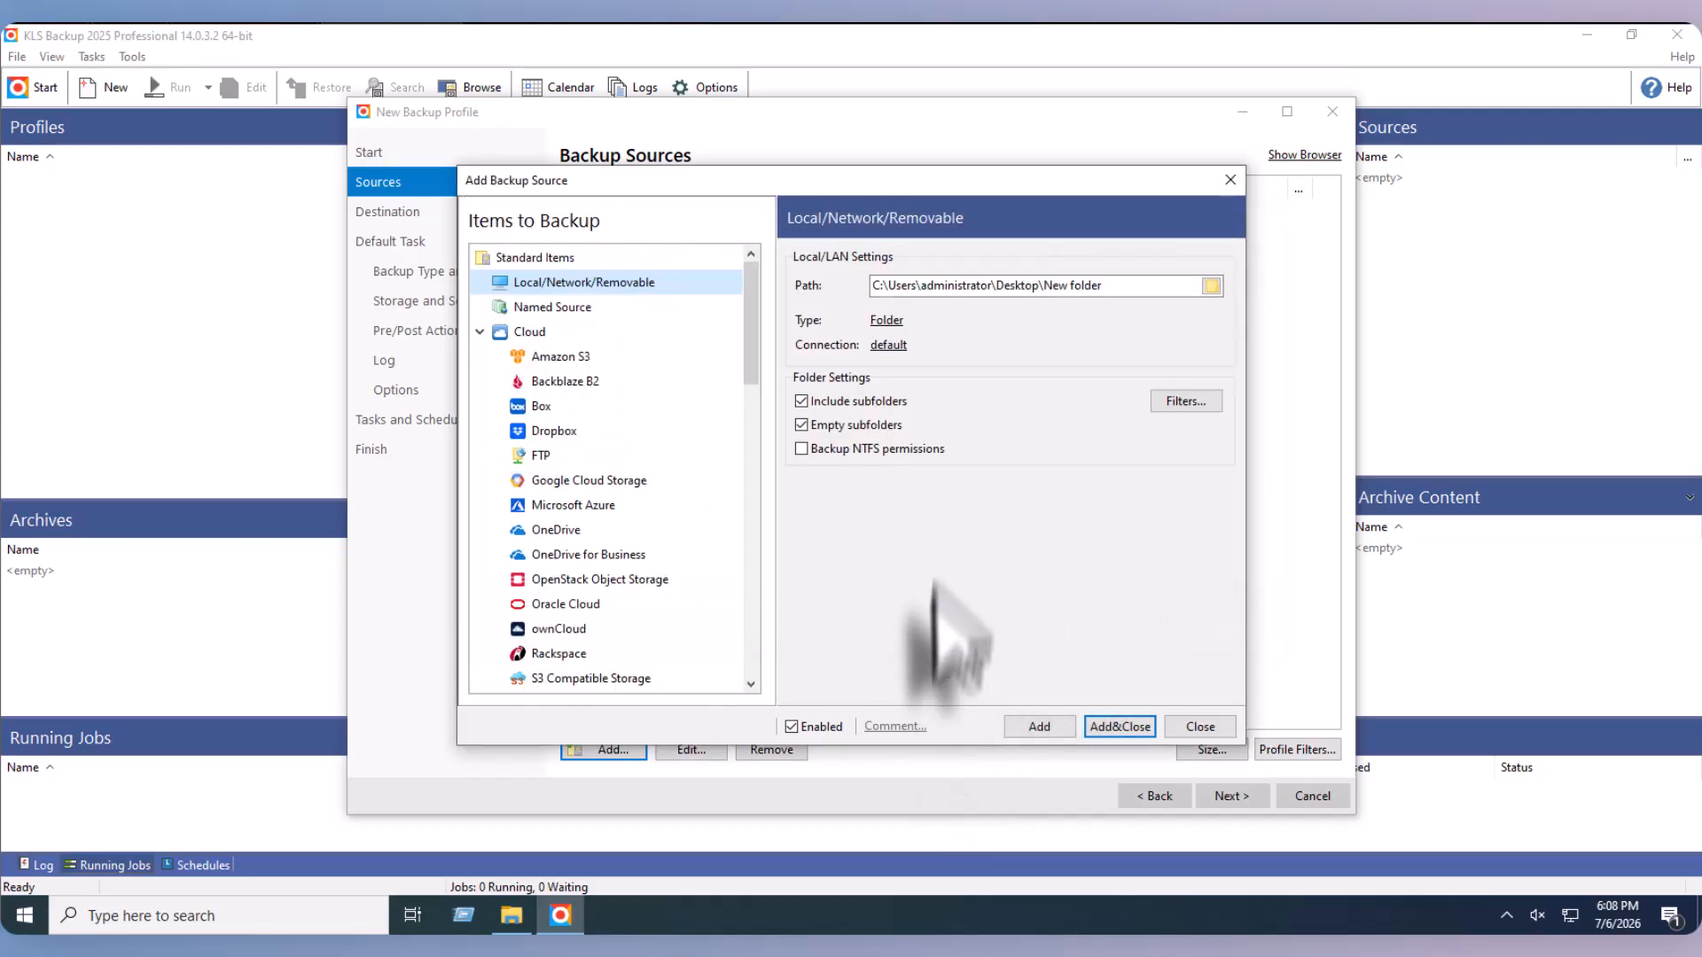
pyautogui.click(1037, 729)
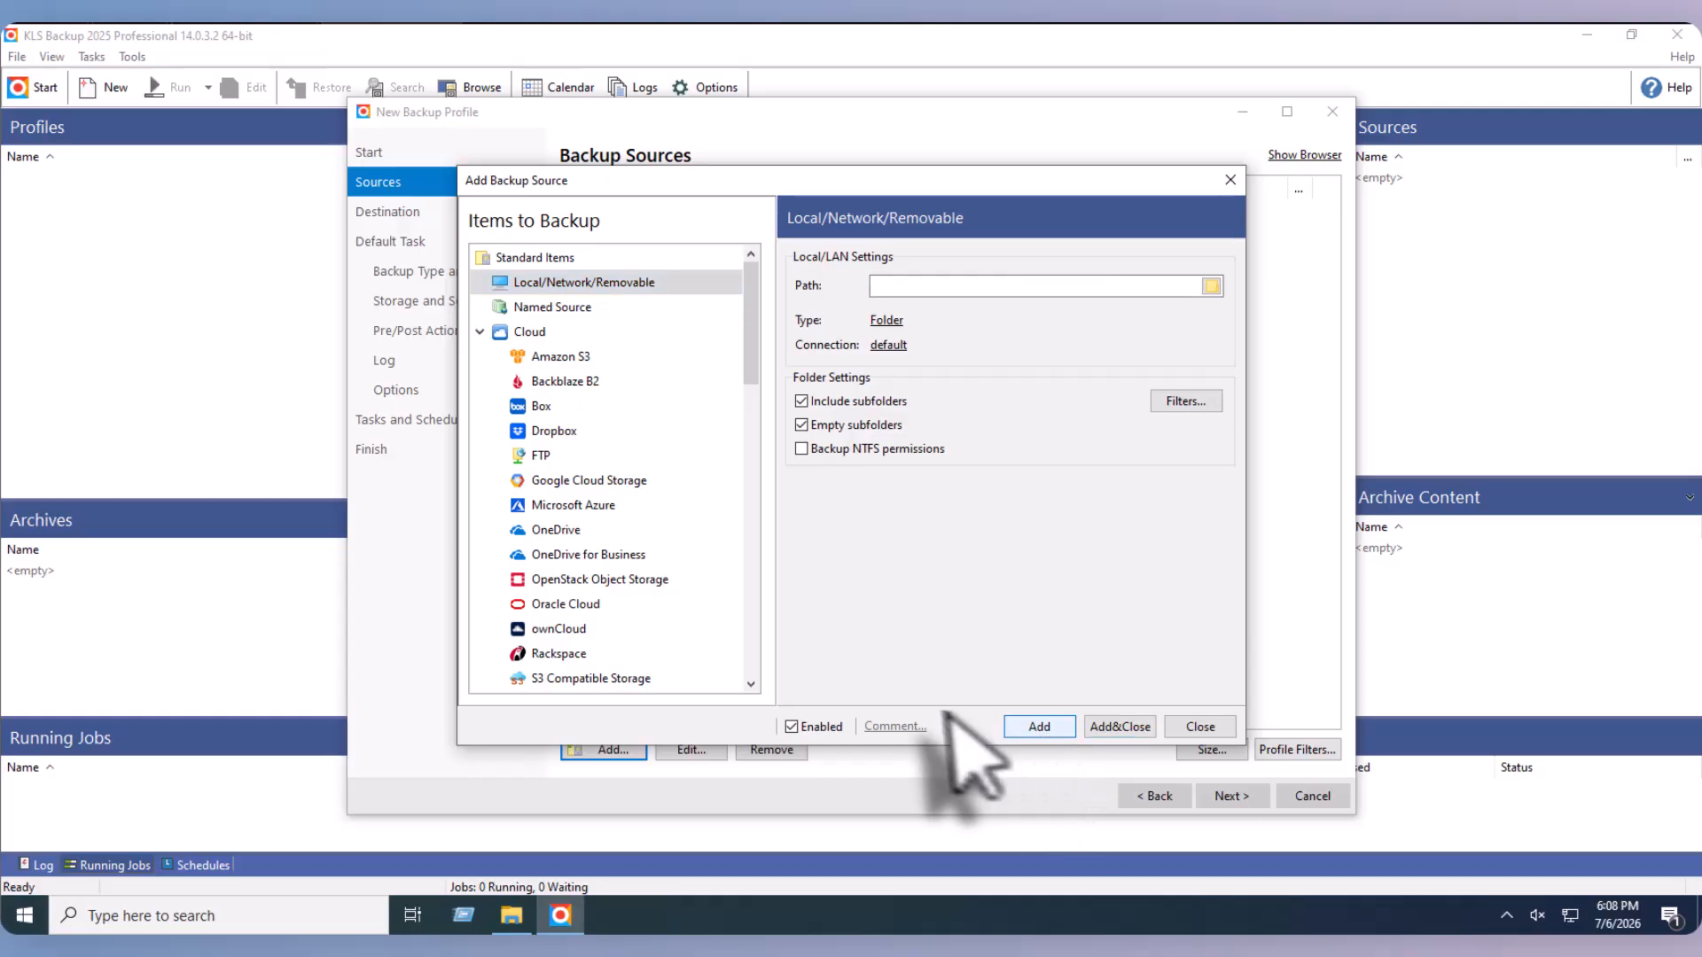
pyautogui.click(1188, 727)
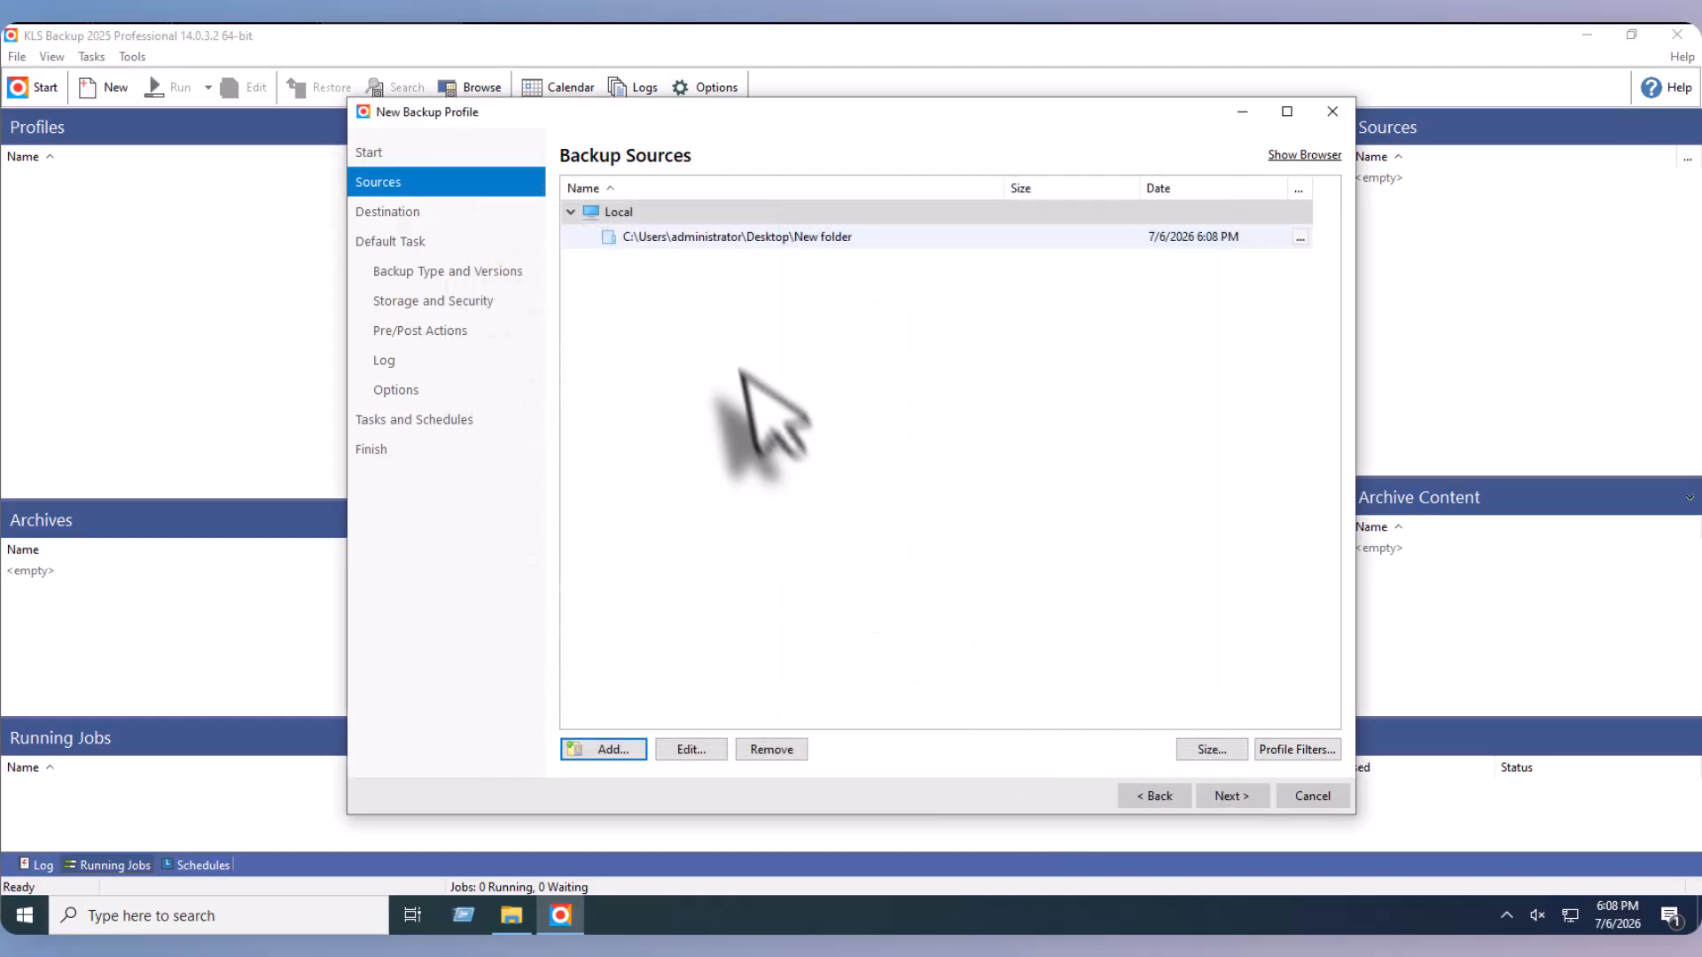
pyautogui.click(829, 243)
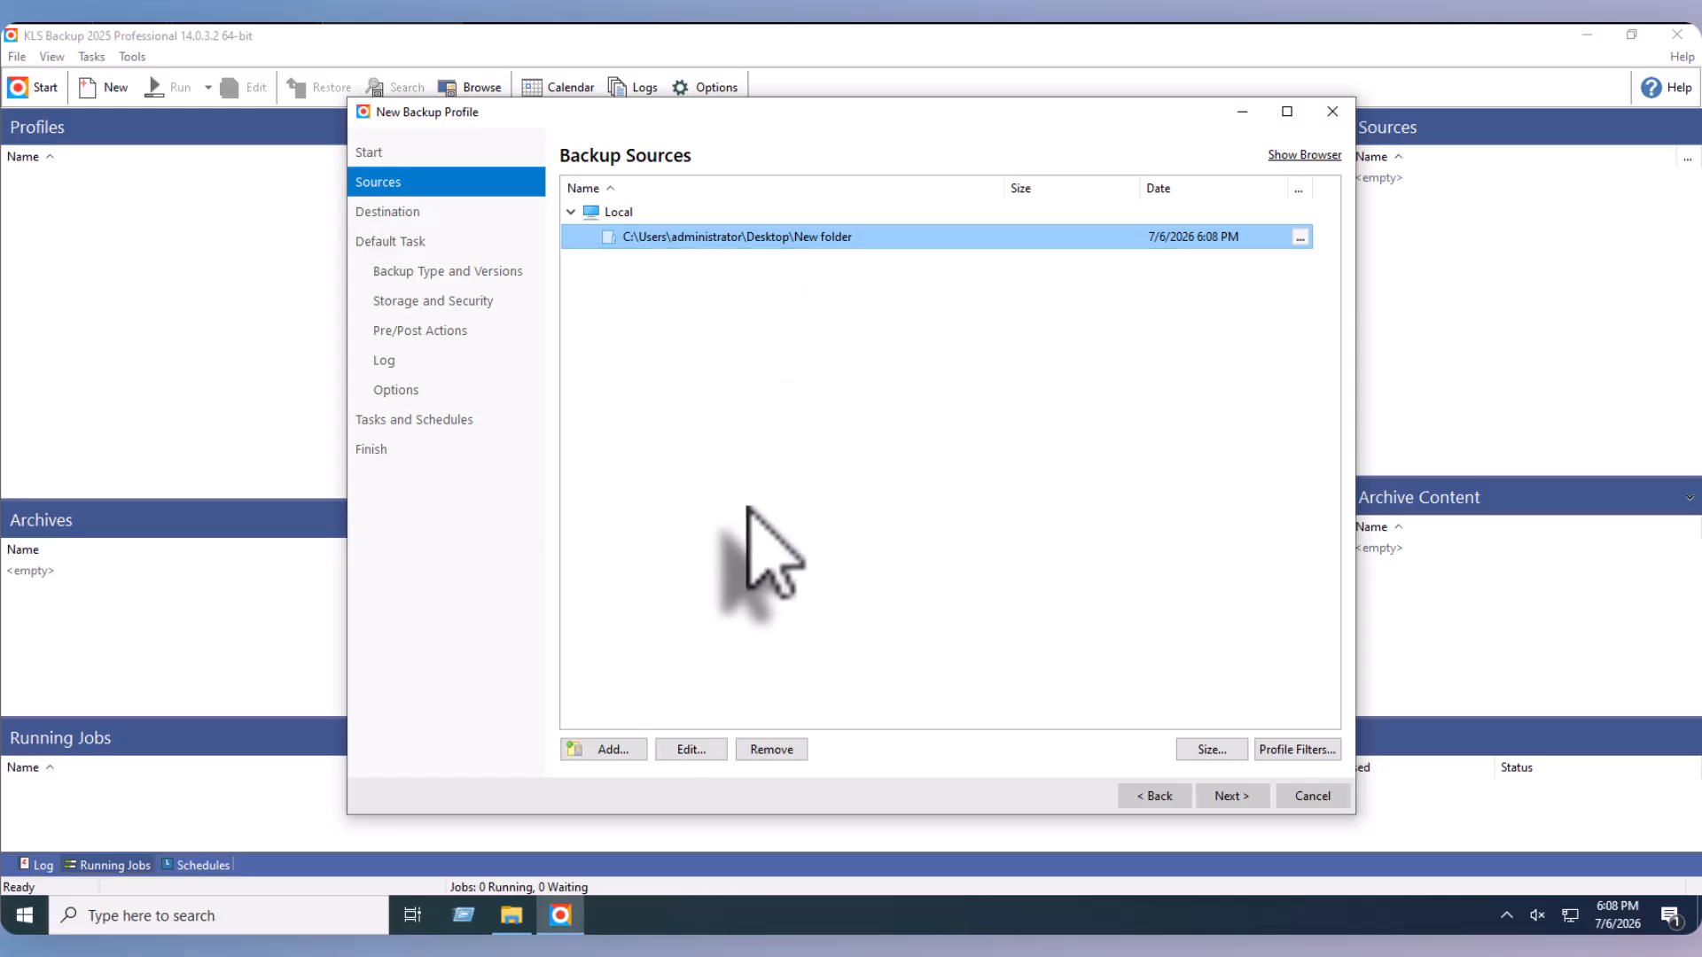
pyautogui.click(1217, 797)
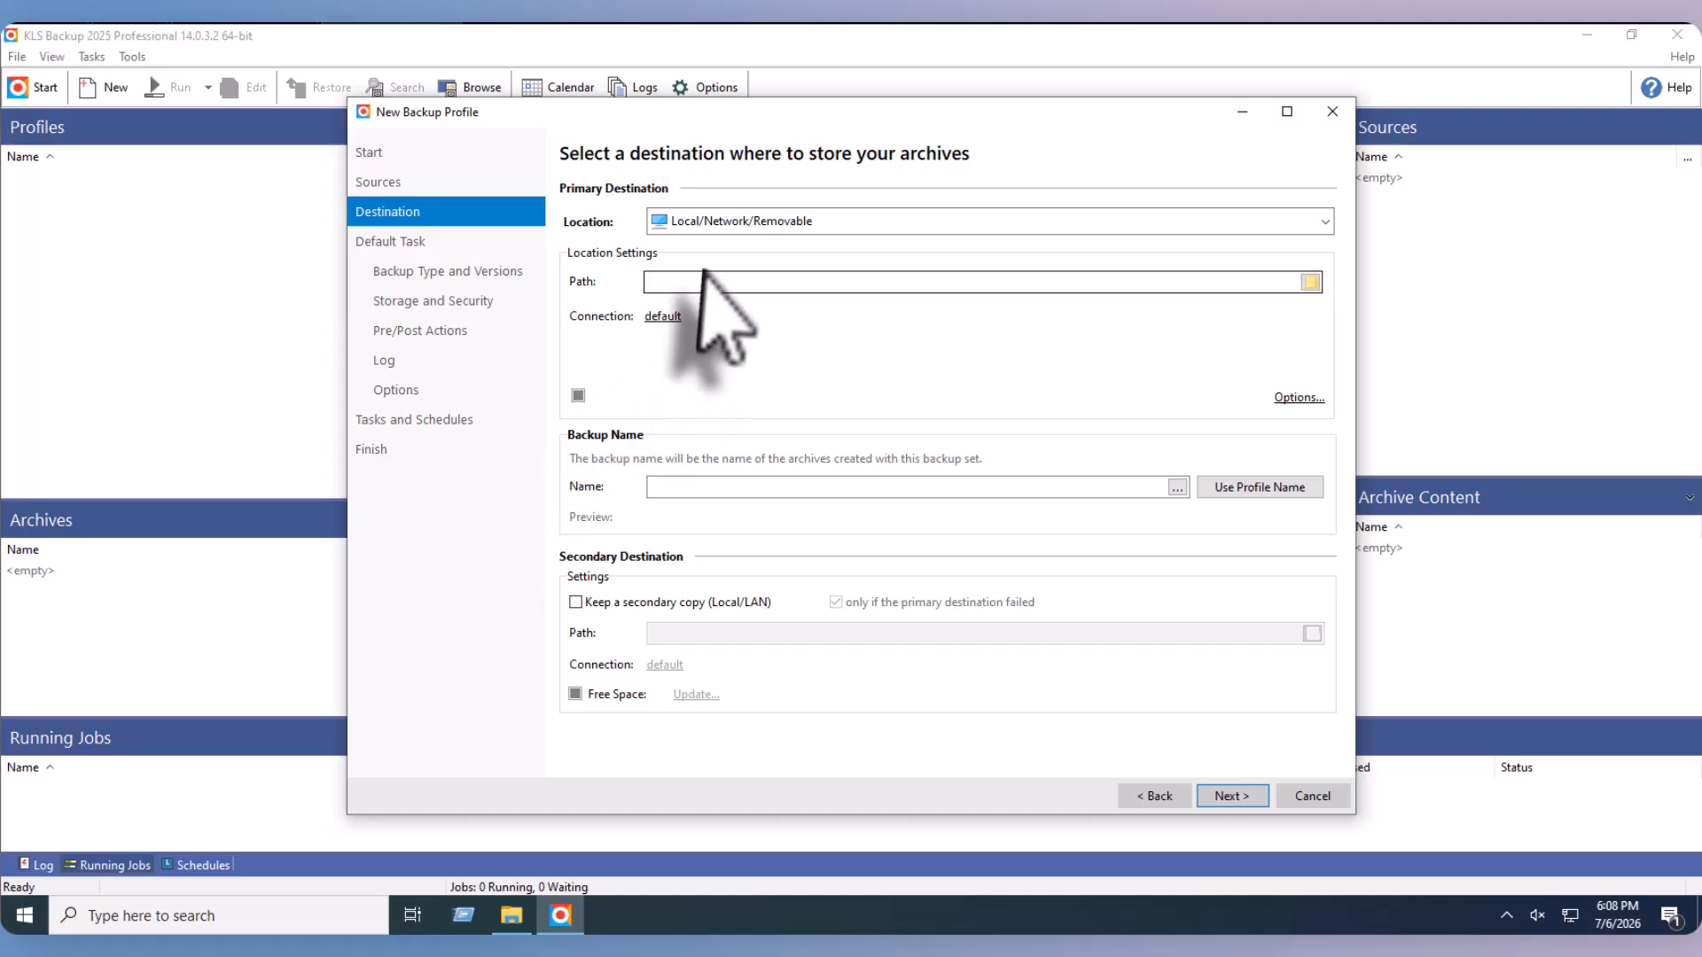
# Step: Set the primary destination path to C:\Backup and name the backup "Daily-Backup-Client File"
pyautogui.click(1310, 282)
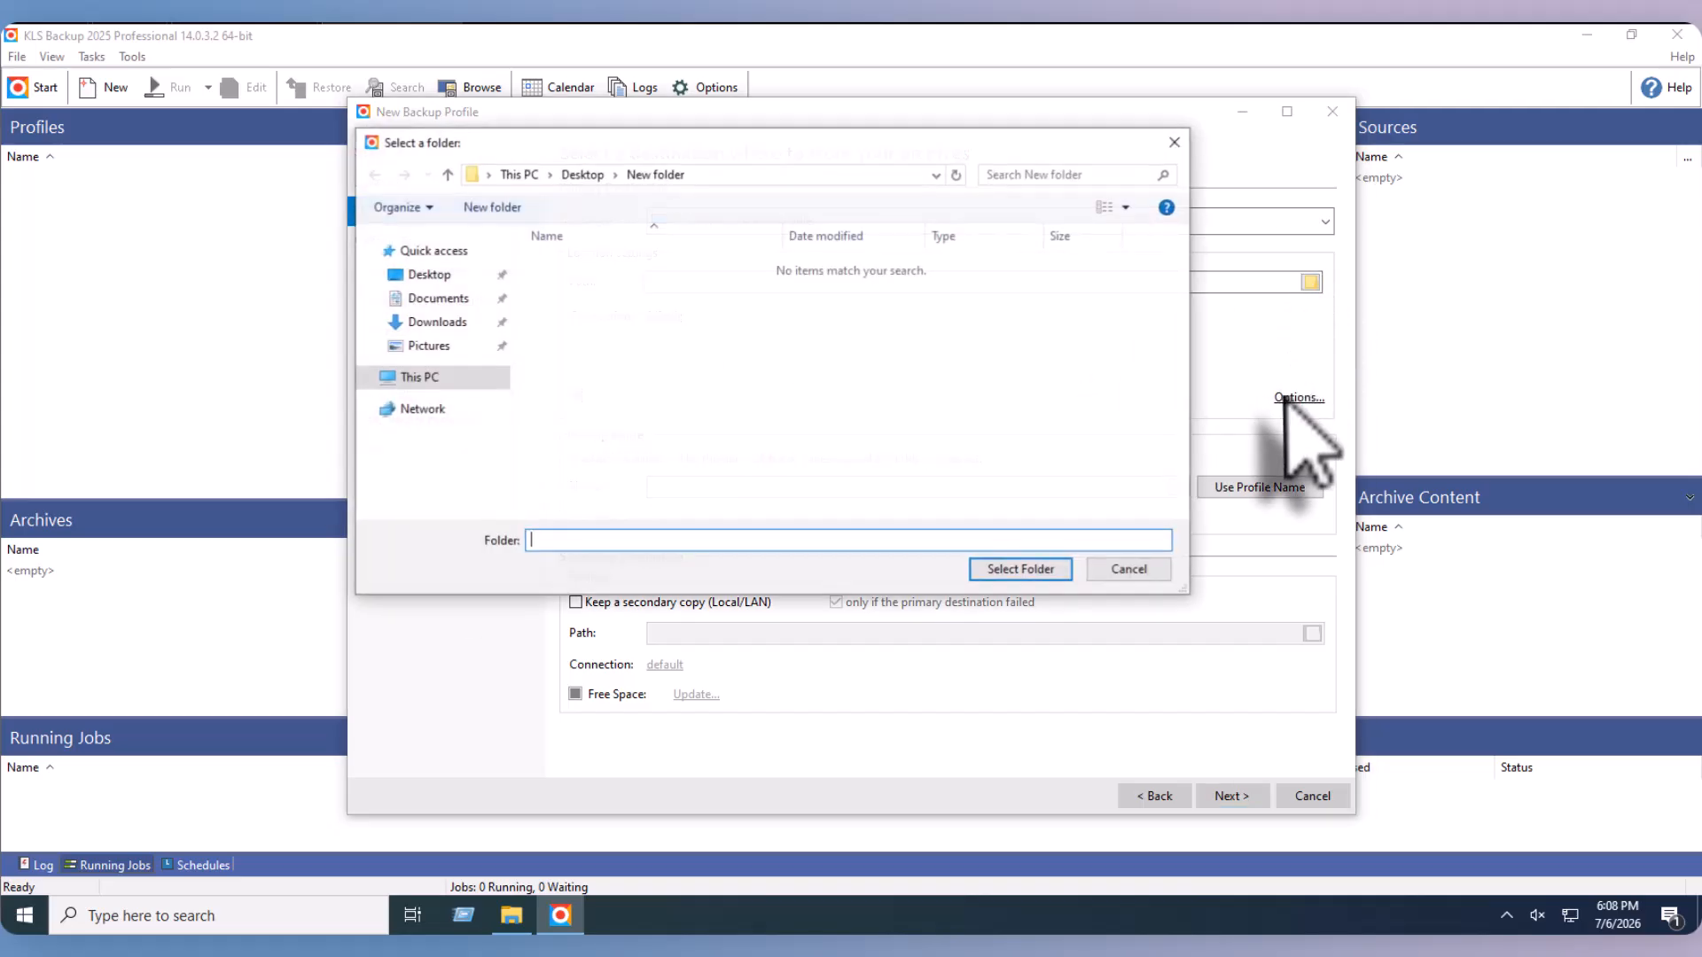
pyautogui.click(422, 379)
pyautogui.scroll(-1, 695, 443)
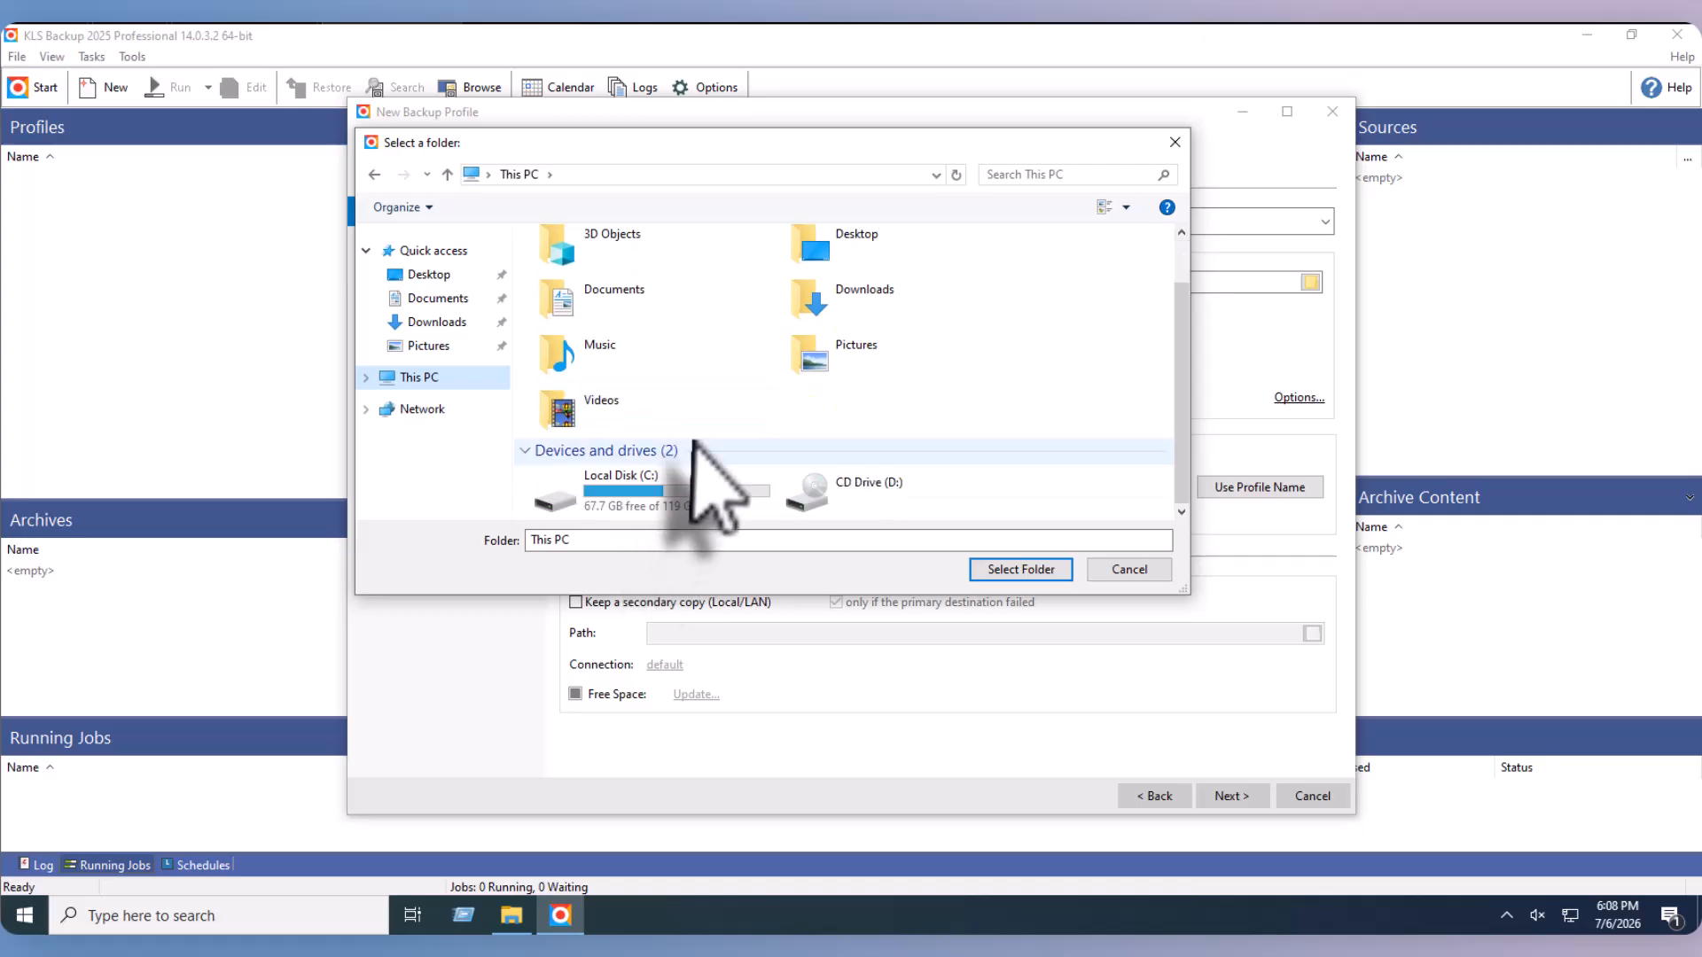
pyautogui.doubleClick(674, 493)
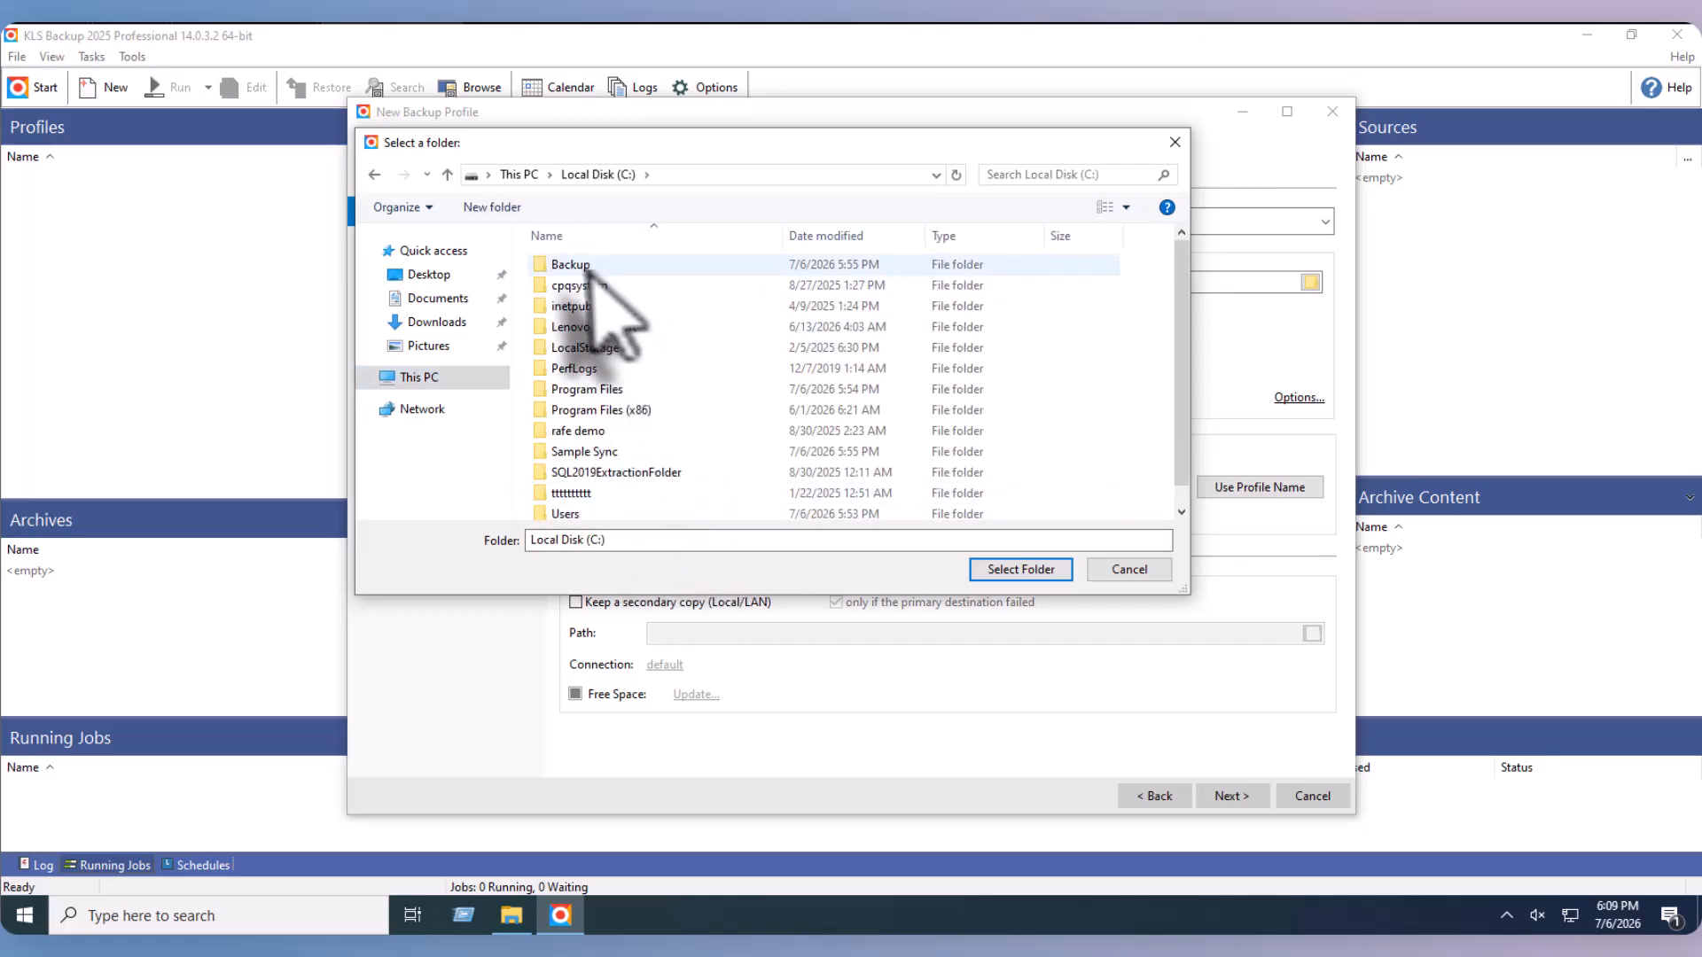
pyautogui.doubleClick(578, 266)
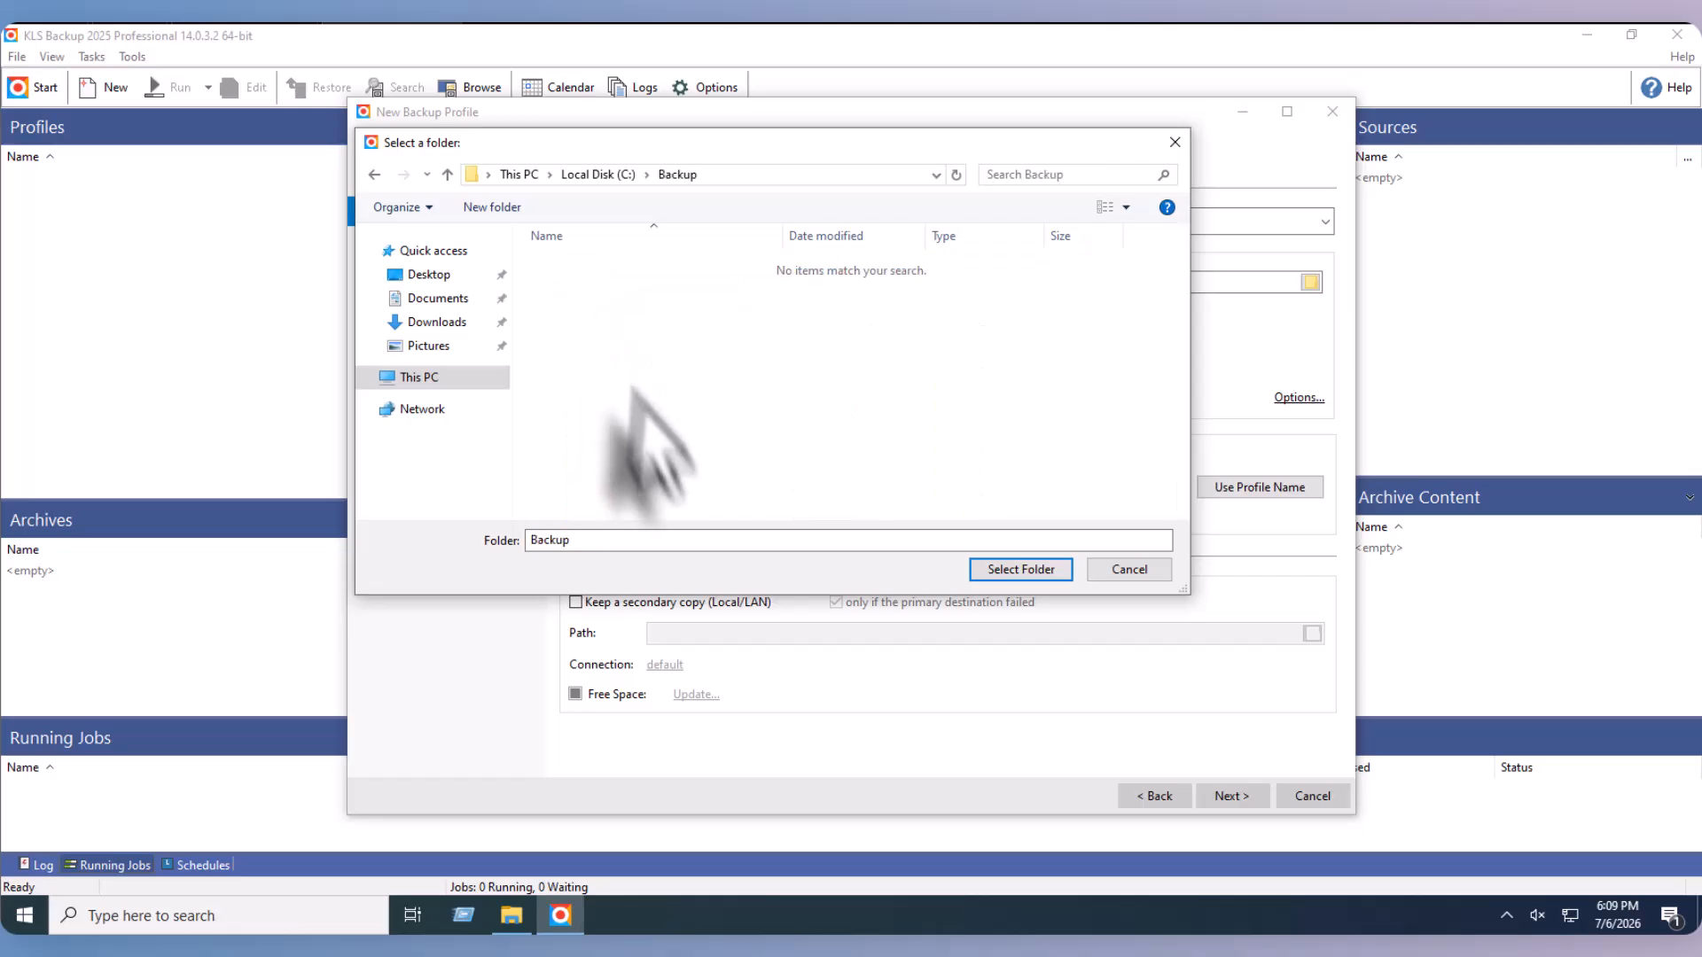
pyautogui.click(1020, 569)
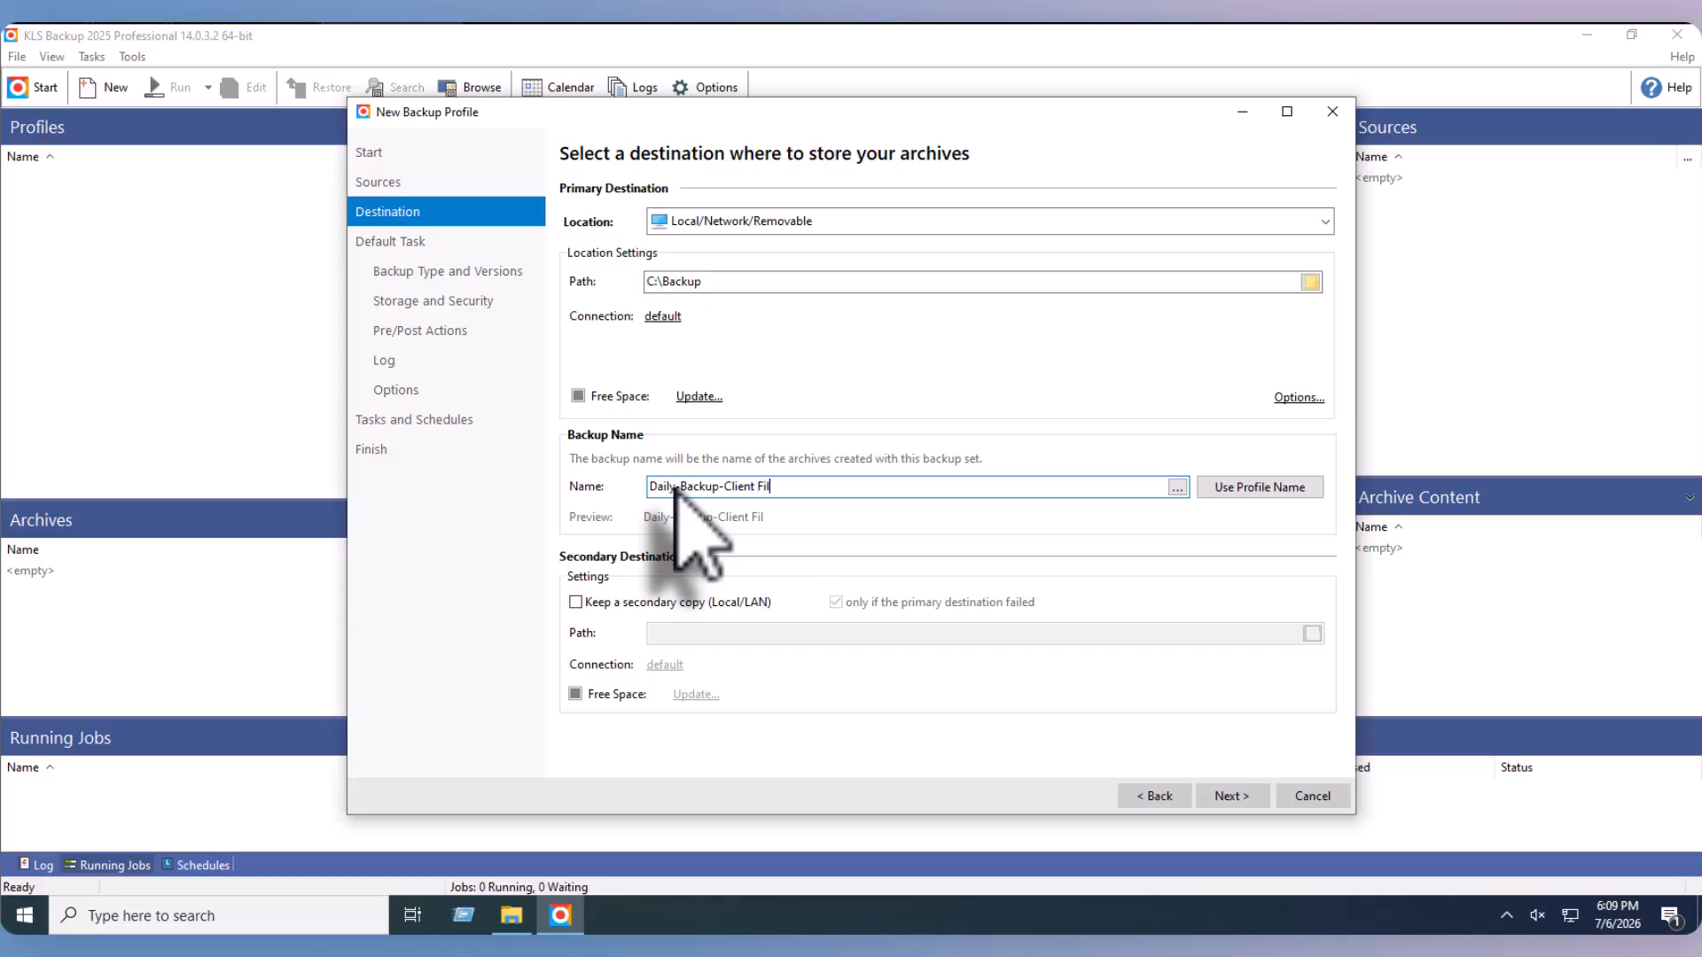
pyautogui.click(1231, 796)
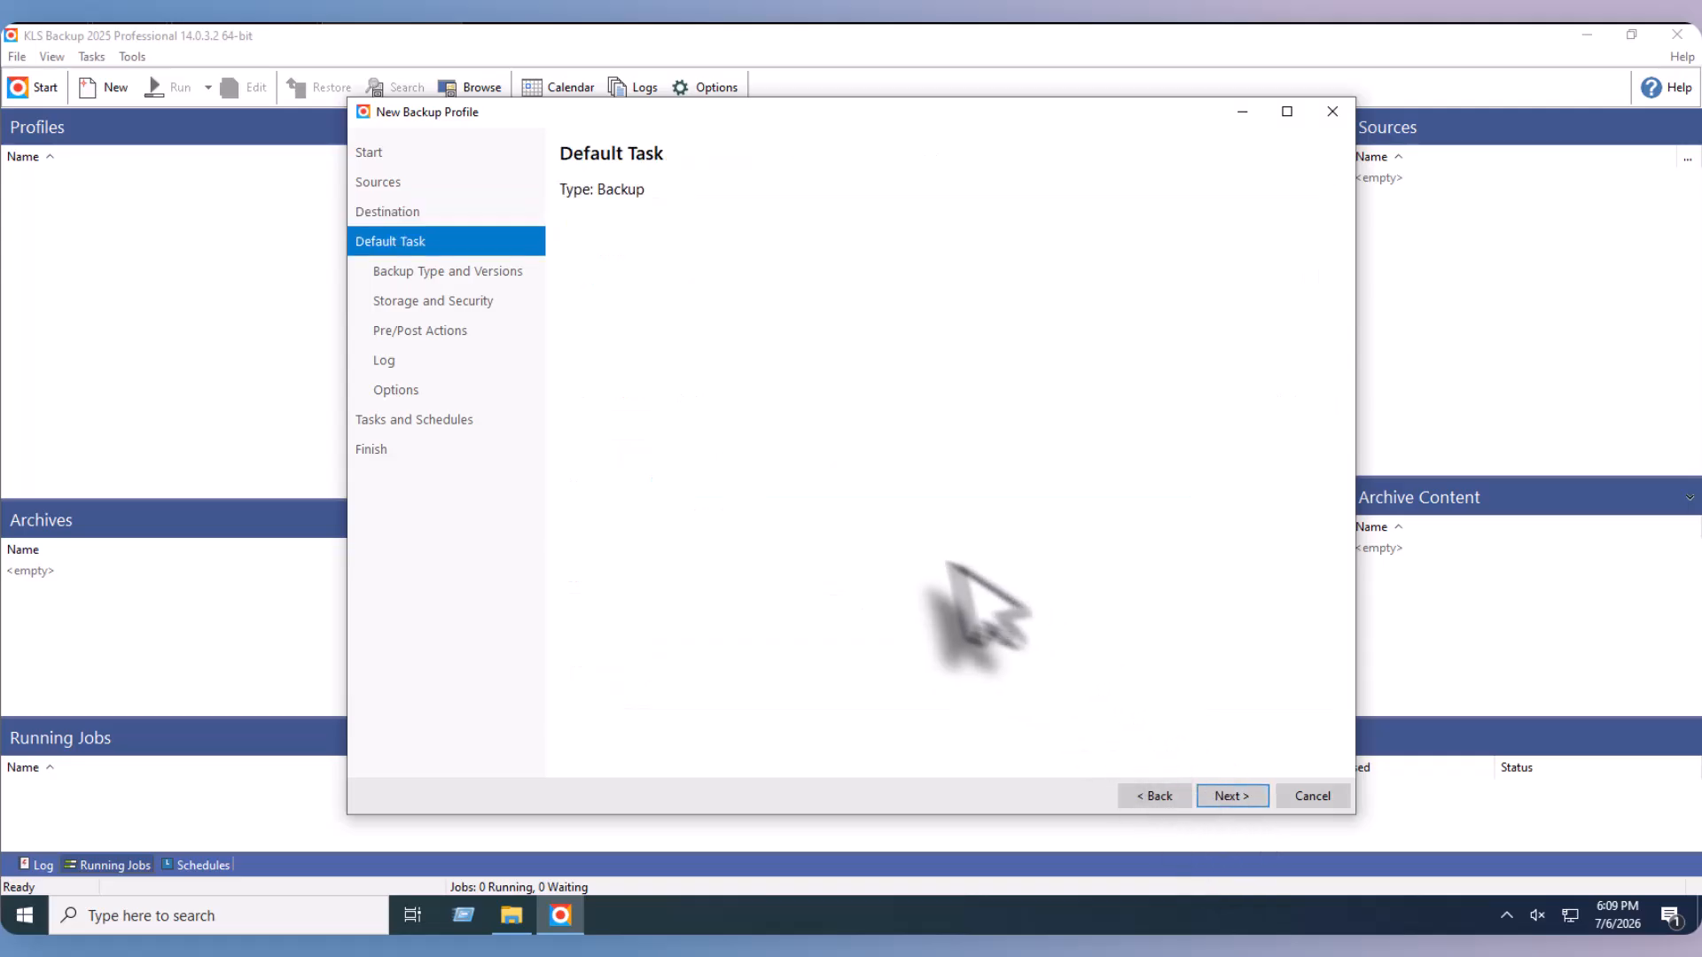
# Step: Choose the Full backup type and enable deletion of full backup archives, keeping only the last 7
pyautogui.click(1229, 796)
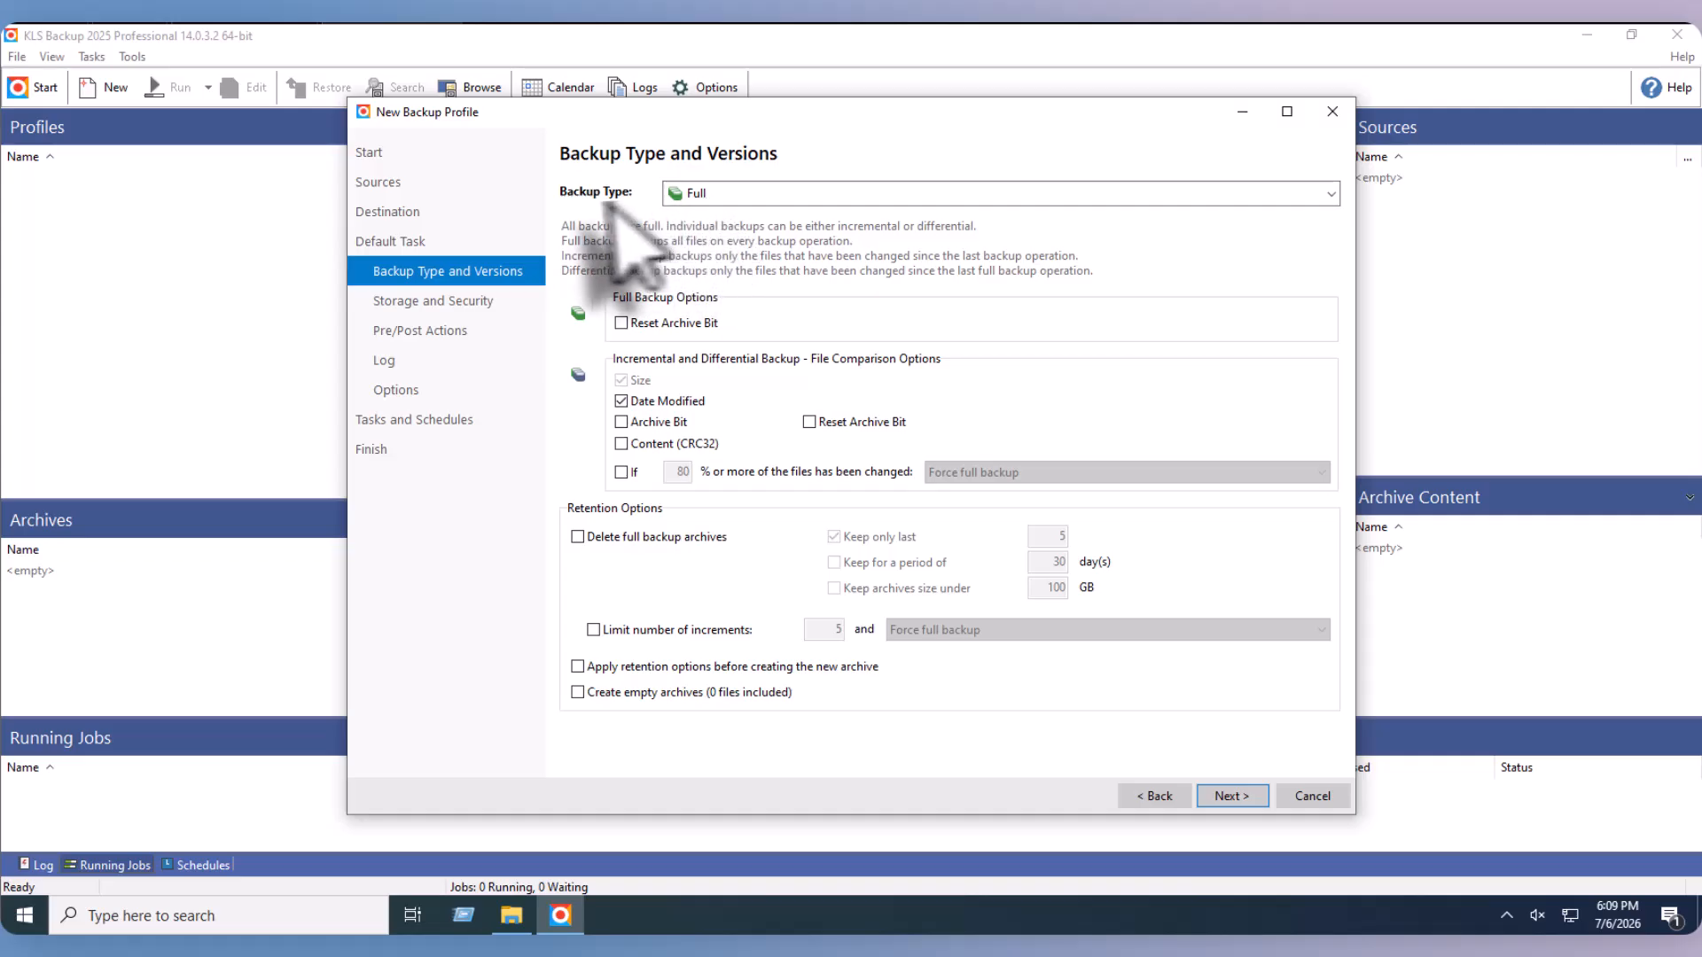
pyautogui.click(737, 195)
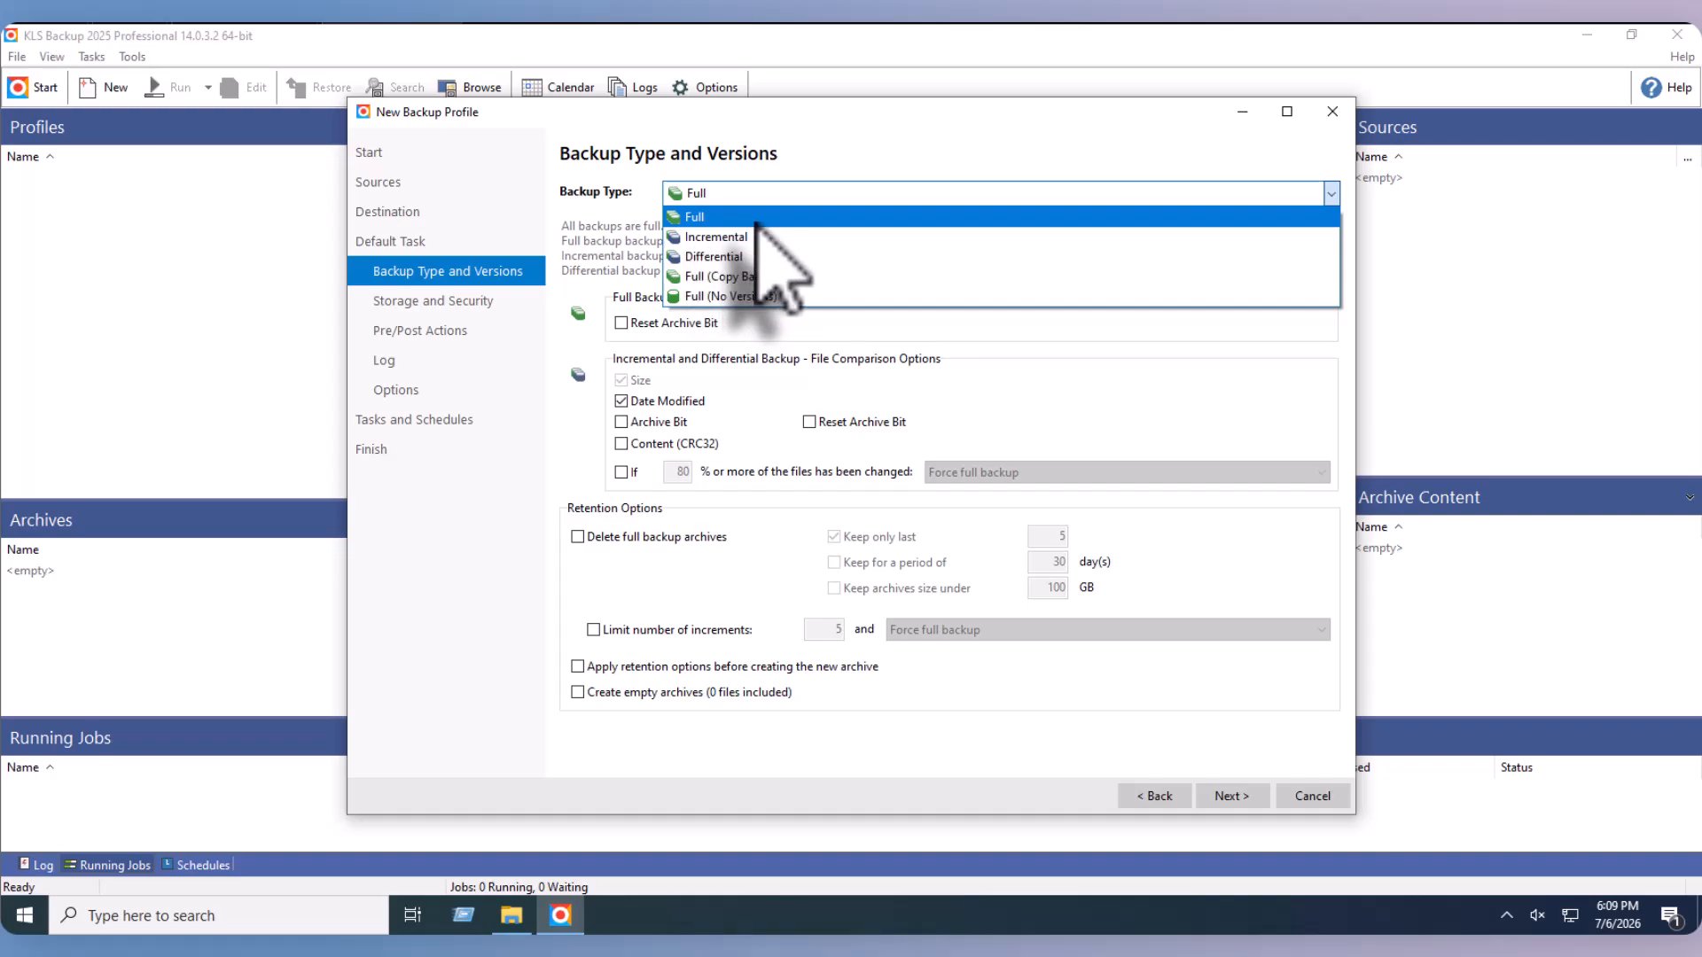
pyautogui.click(754, 220)
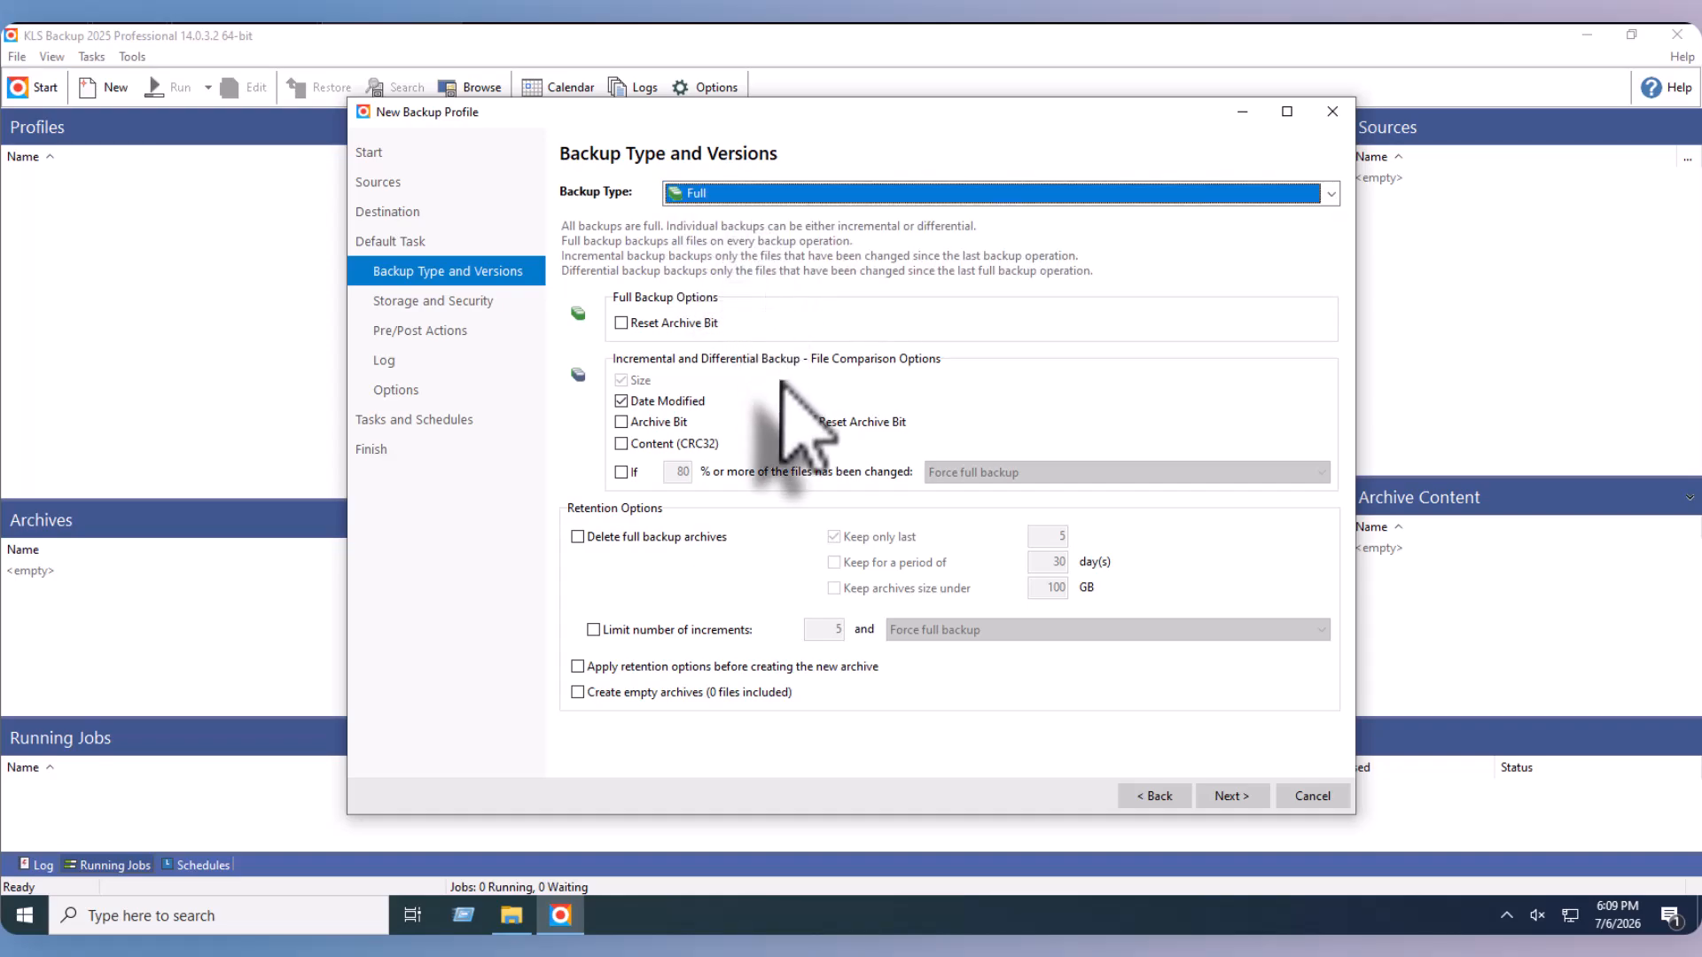
pyautogui.click(577, 537)
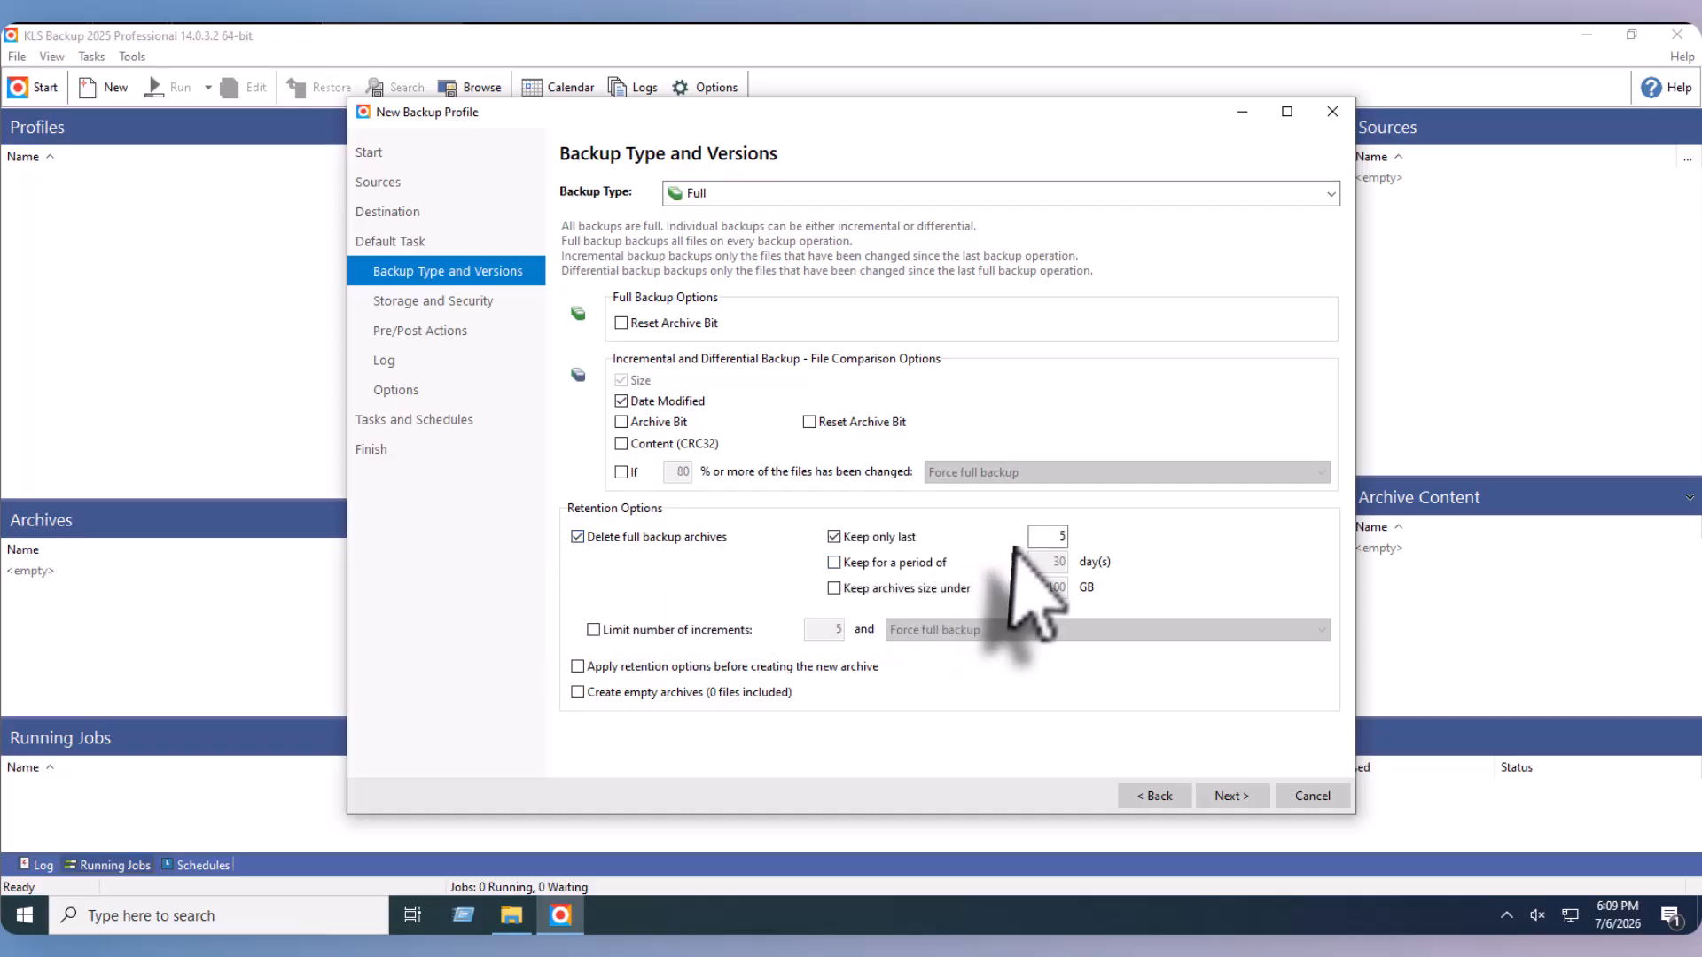
pyautogui.doubleClick(1057, 537)
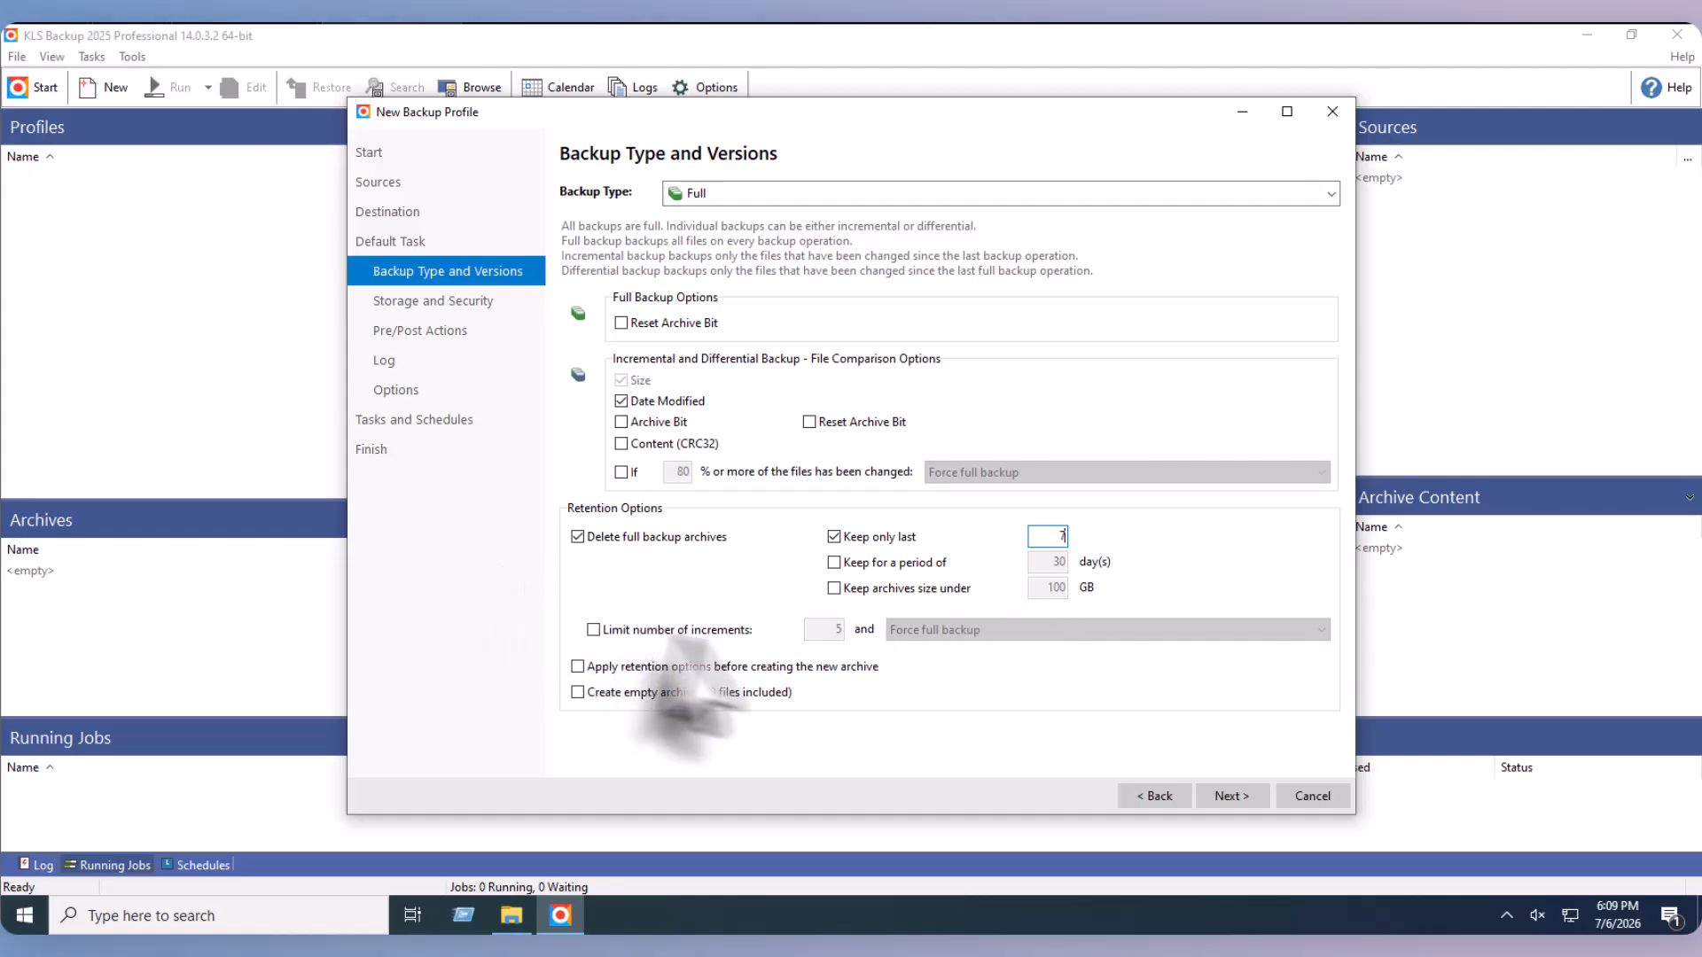
pyautogui.click(1234, 800)
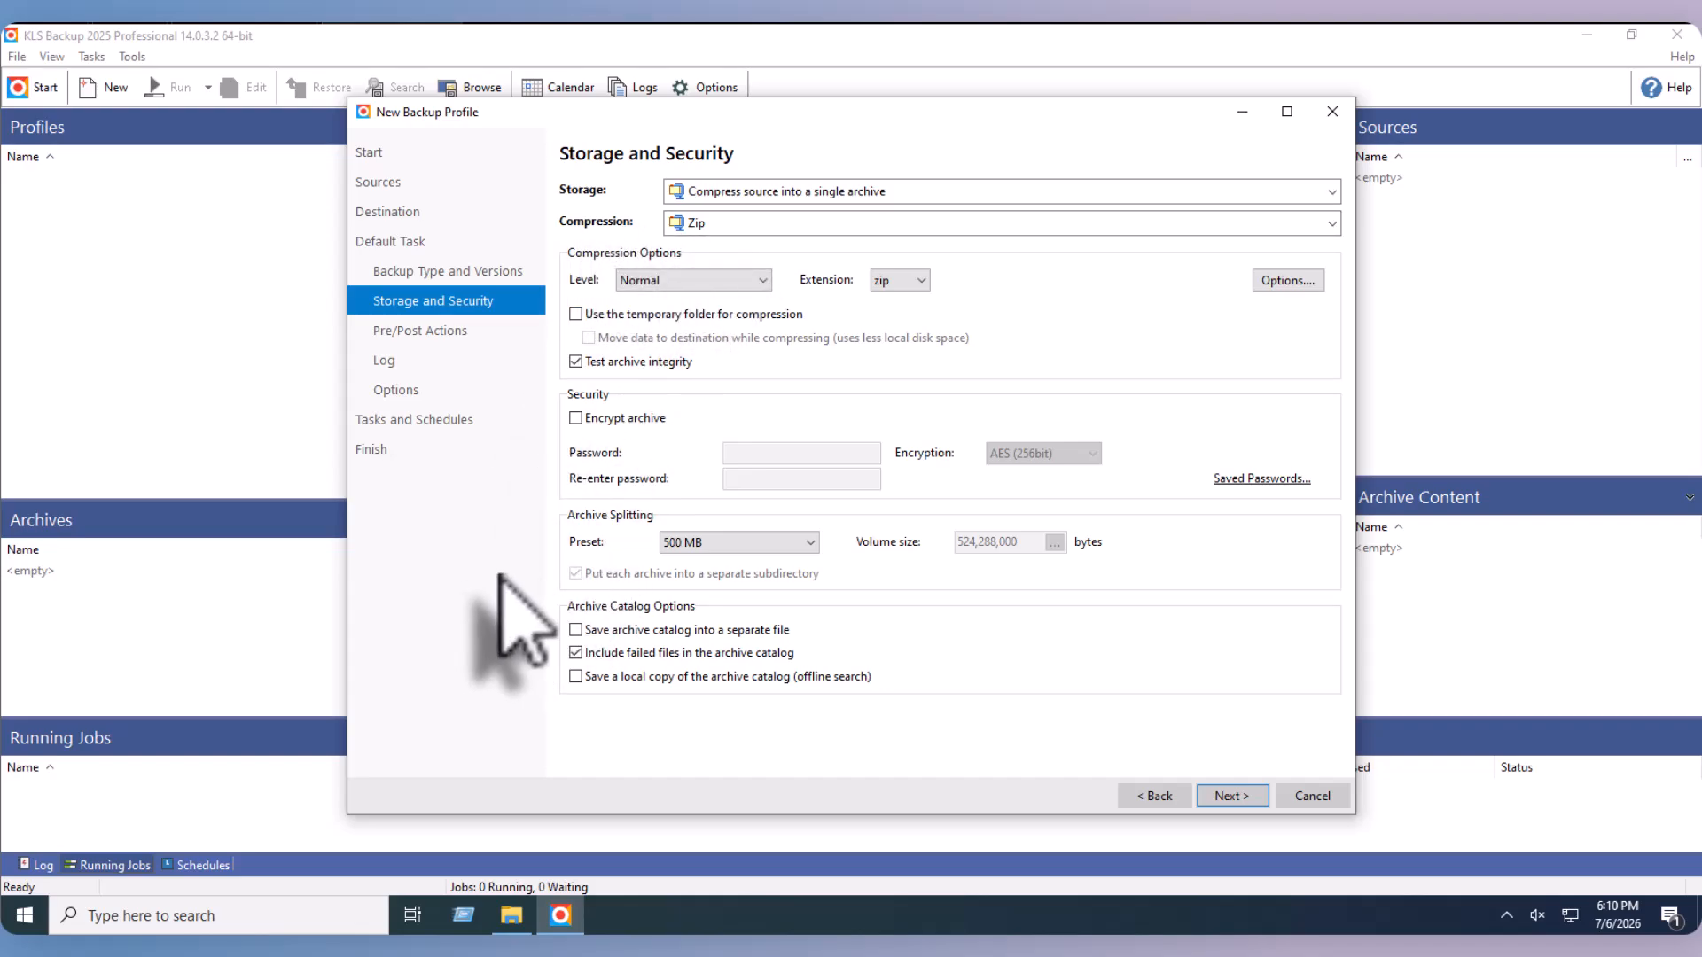
# Step: Set archive splitting to None (single volume) and continue past the pre/post actions without adding any
pyautogui.click(714, 548)
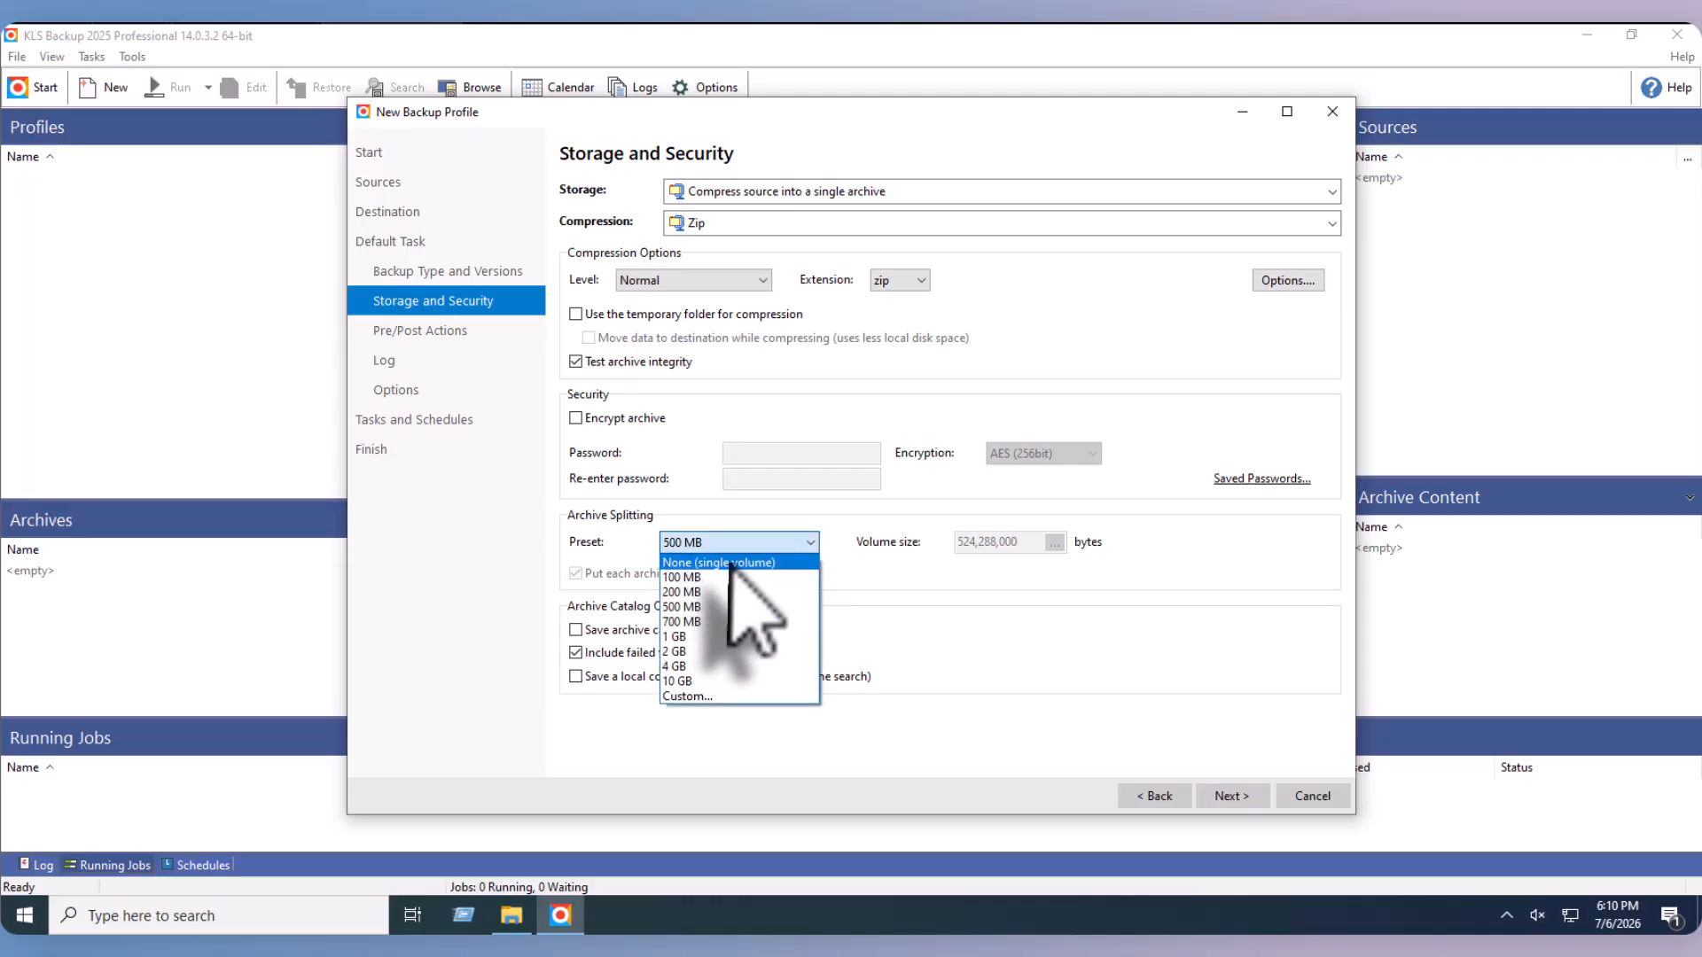
pyautogui.click(732, 564)
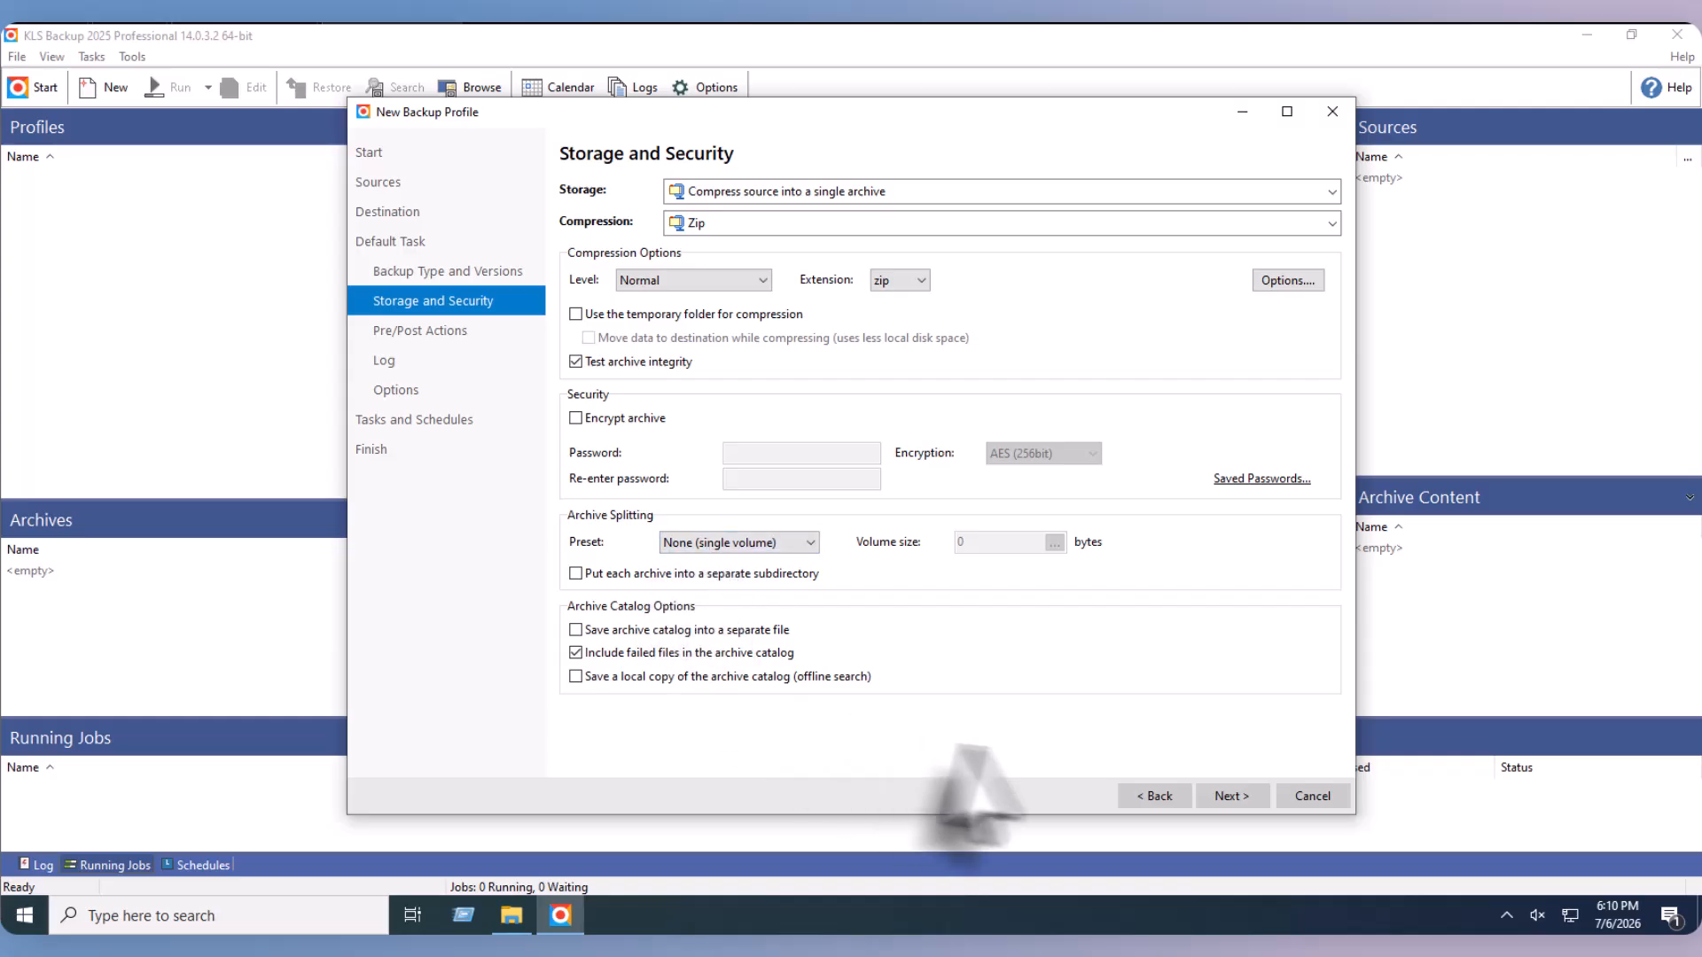
pyautogui.click(1231, 796)
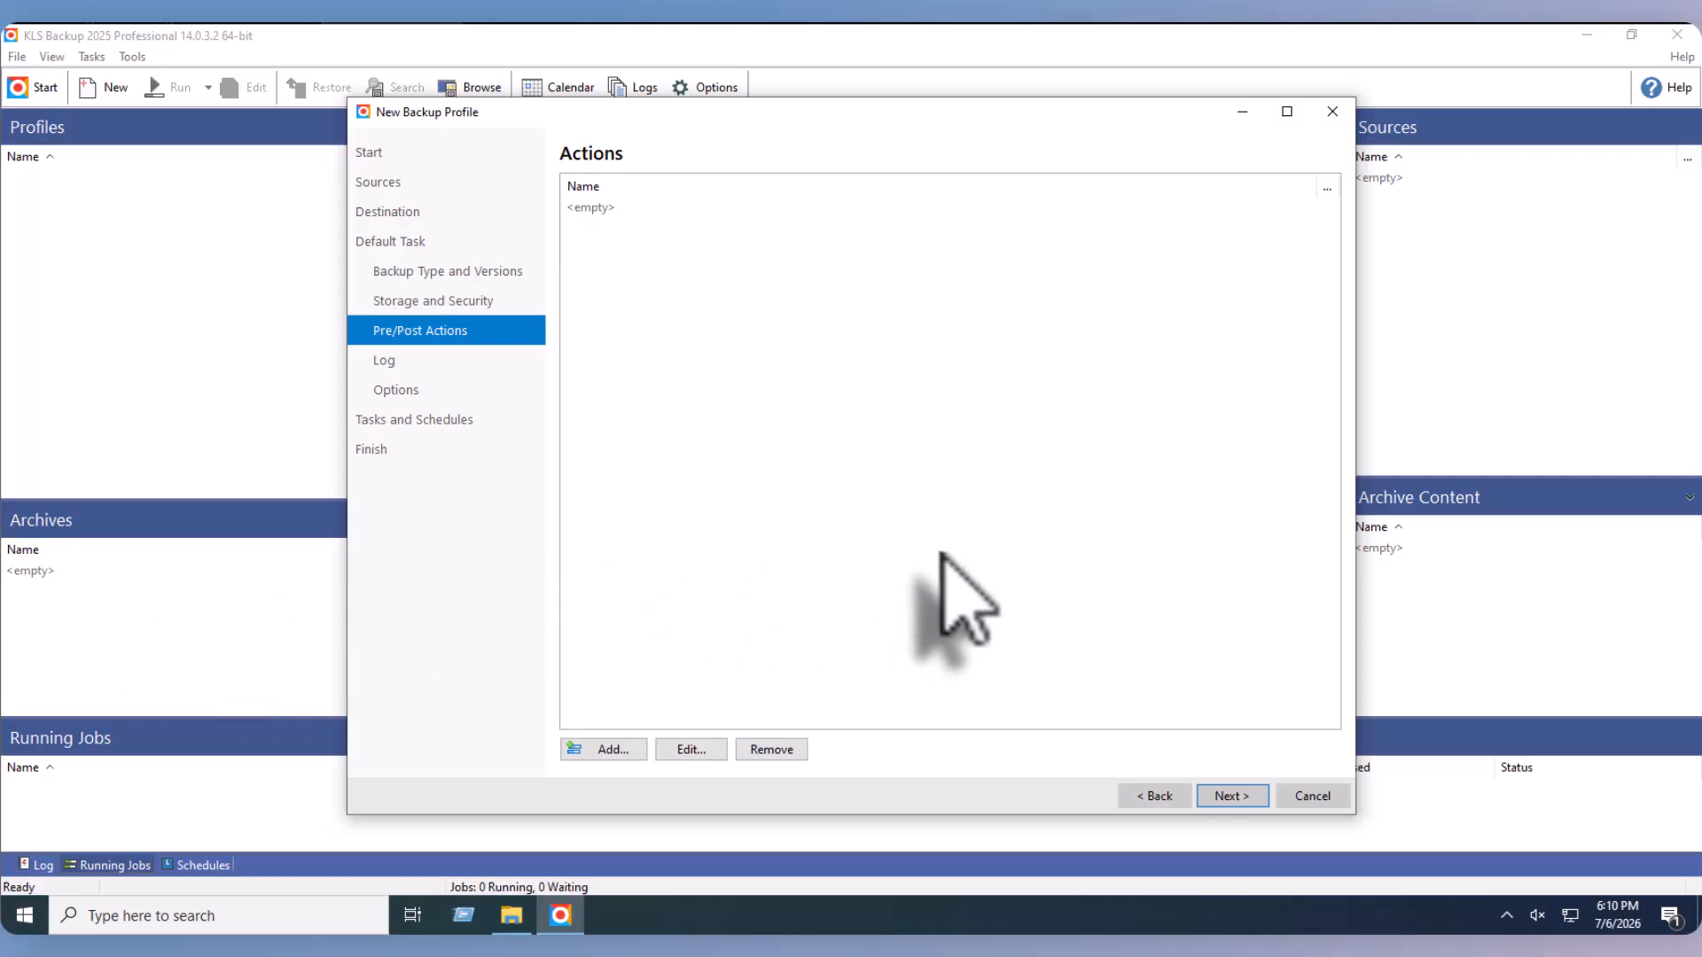
pyautogui.click(1228, 797)
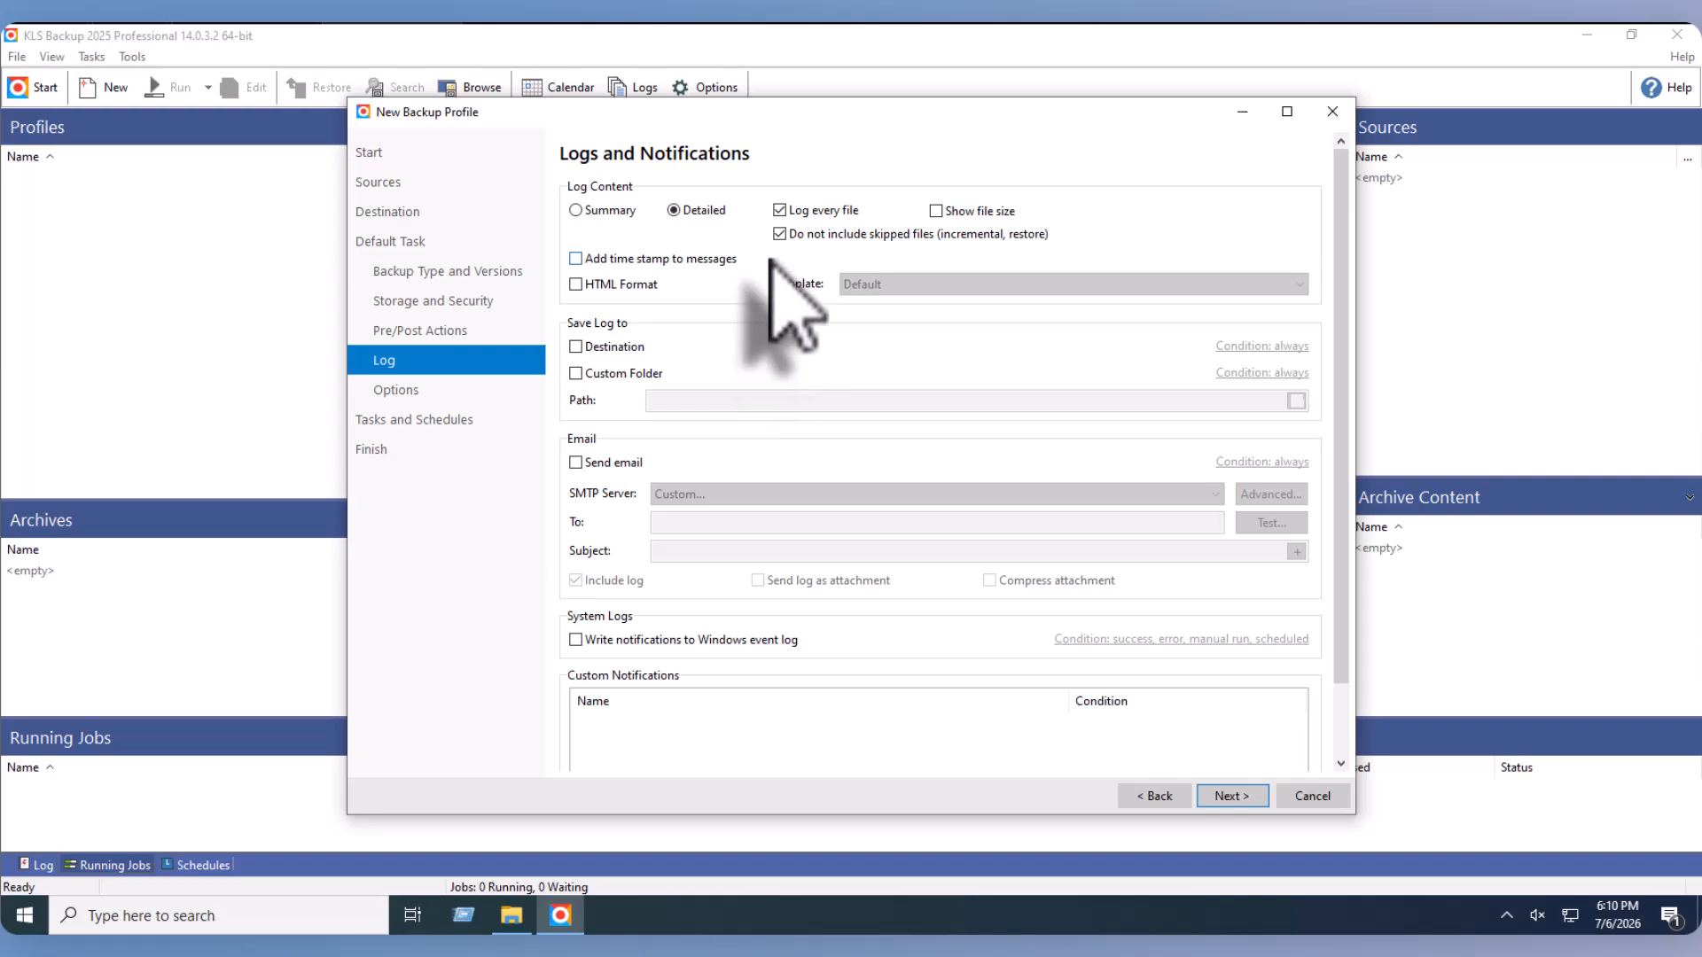
# Step: Turn off logging of every file and continue past the job options, keeping their defaults, to the profile's tasks and schedules
pyautogui.click(779, 211)
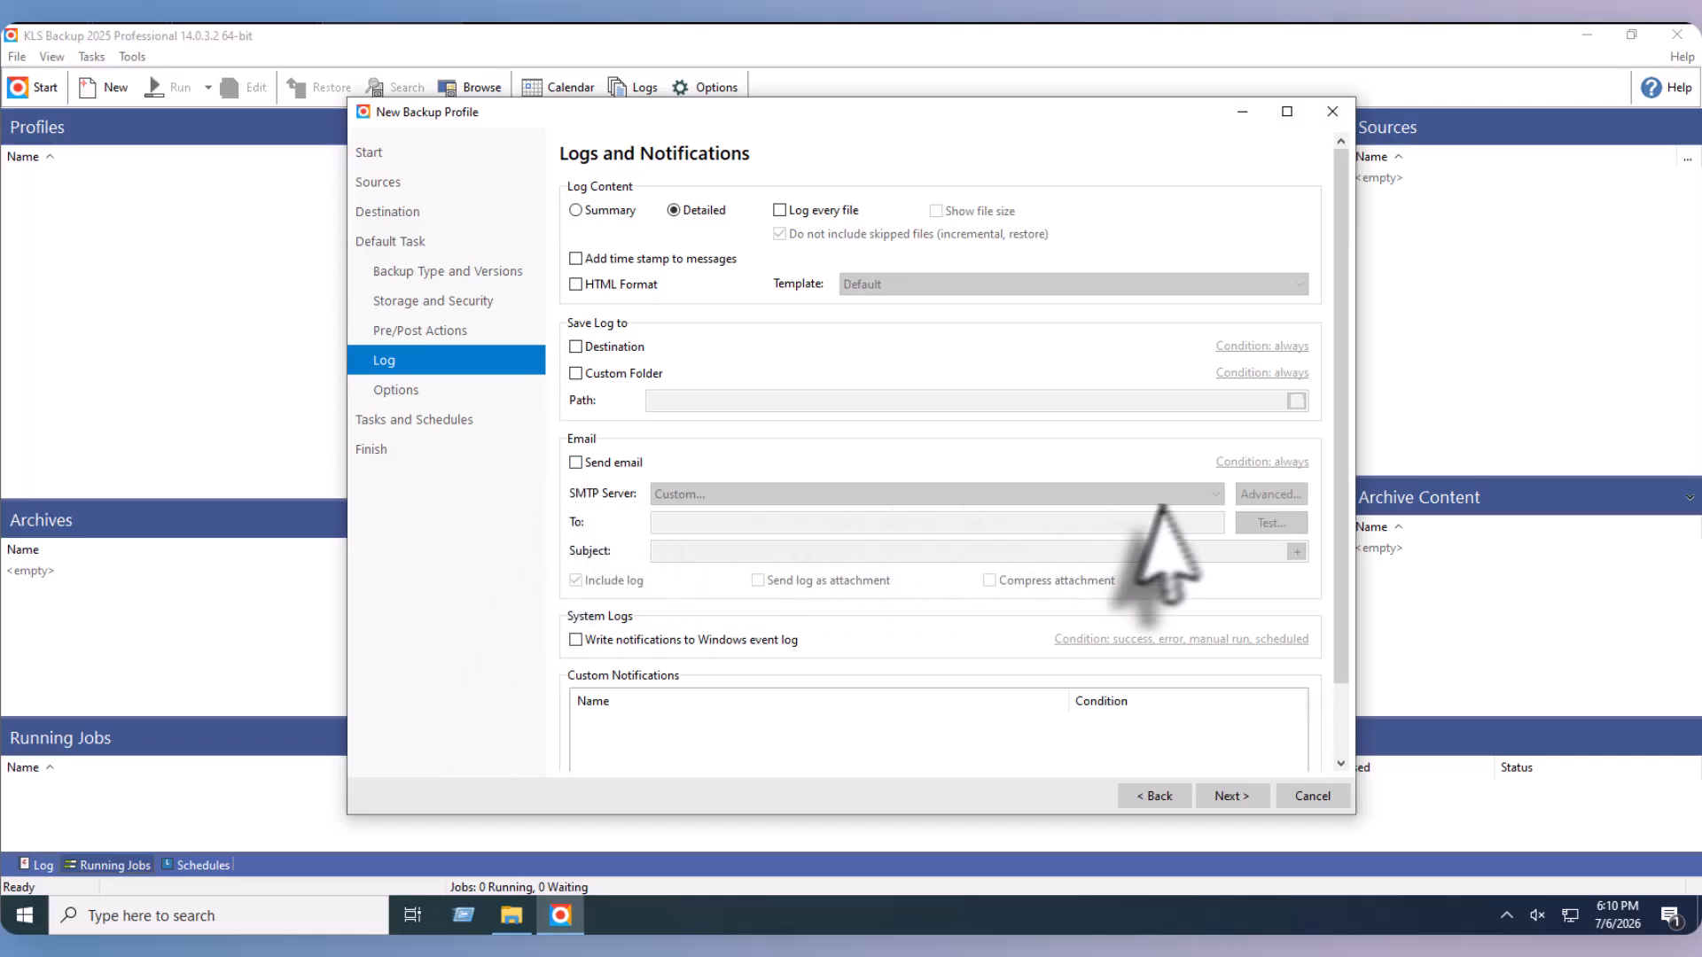
pyautogui.click(1237, 795)
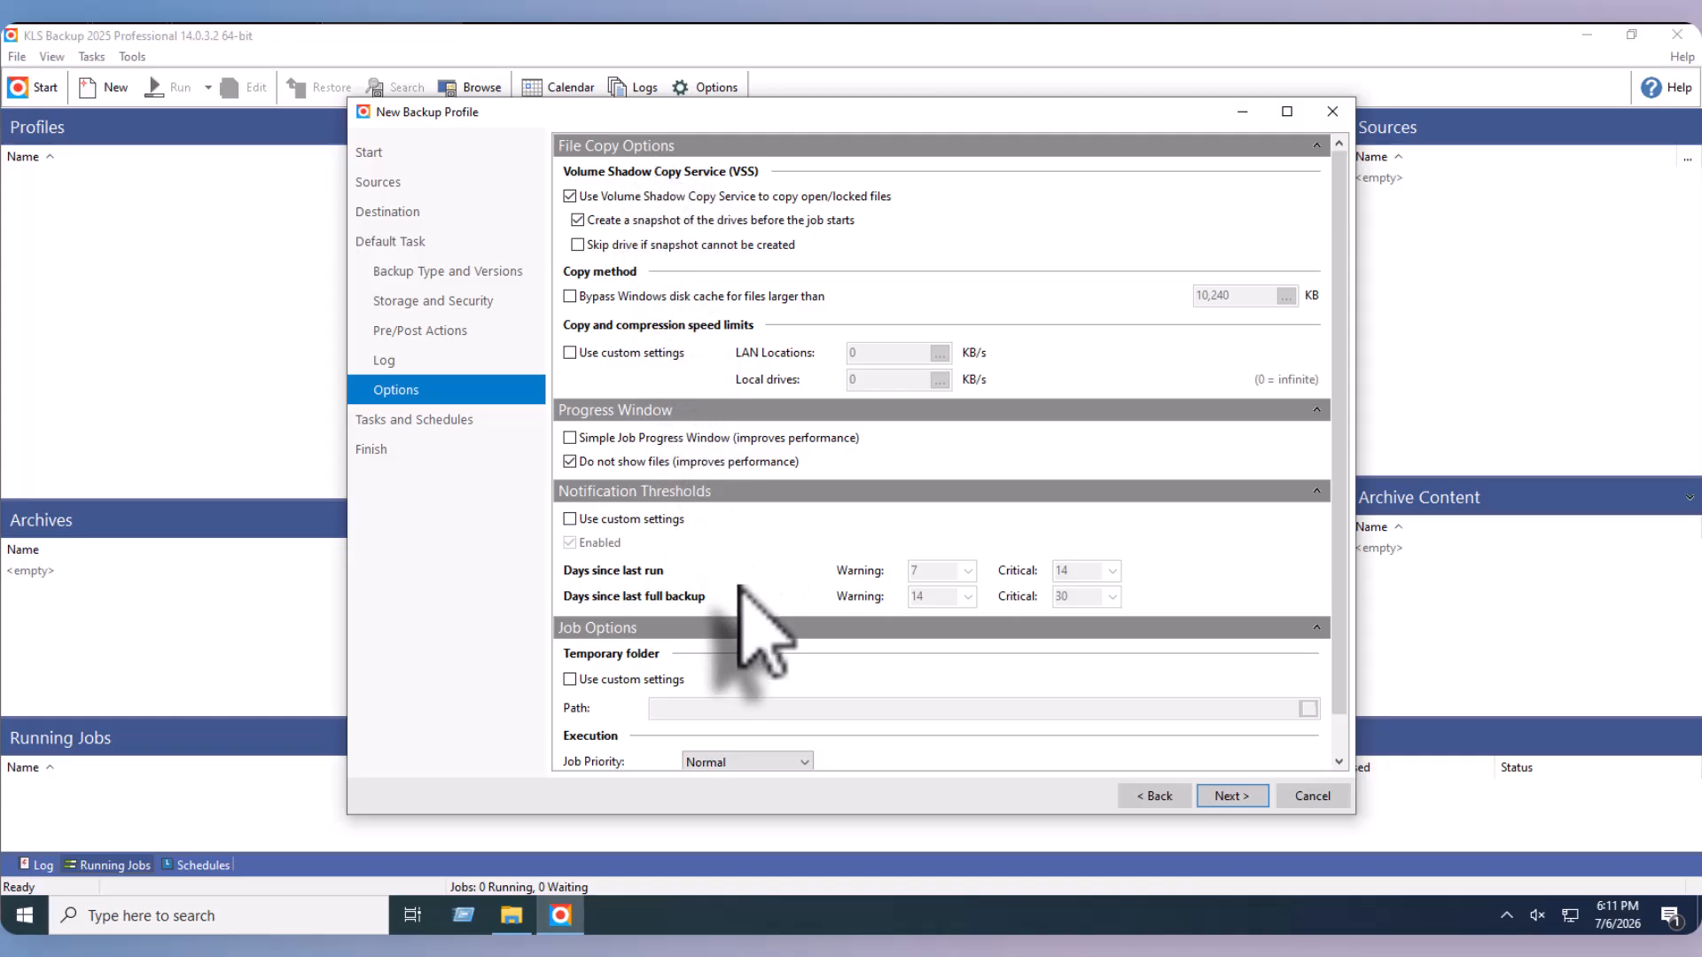
pyautogui.click(1232, 796)
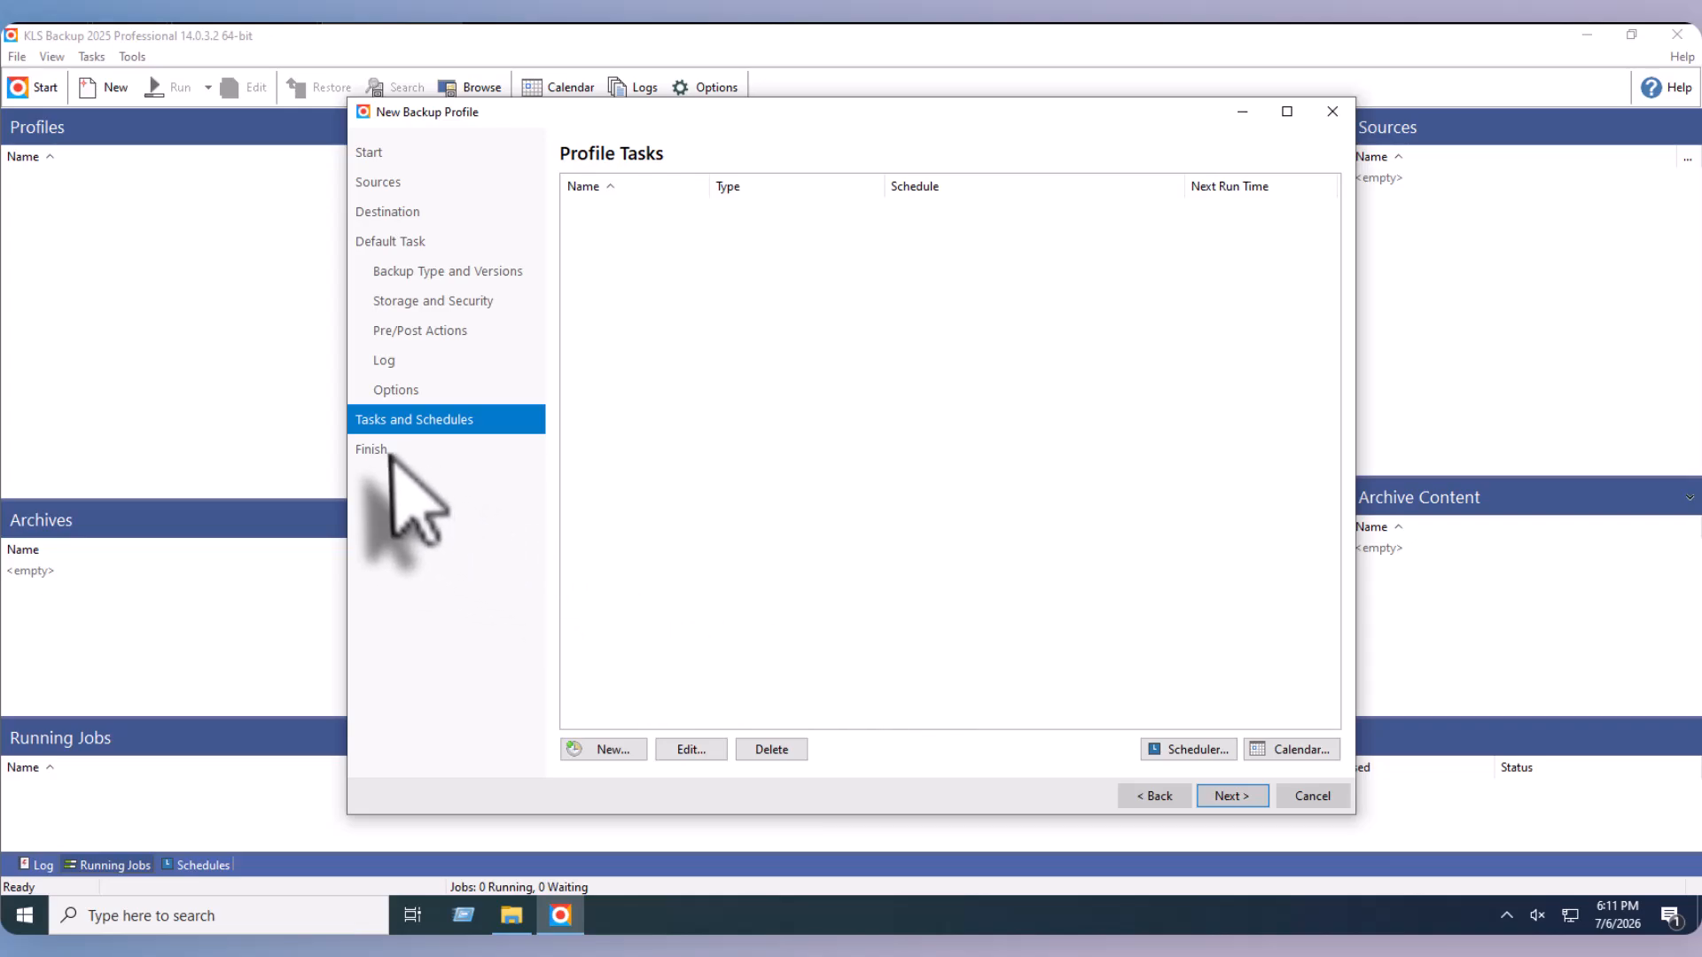
# Step: Start a new task of type Backup and schedule it daily at 6:00:00 PM
pyautogui.click(601, 750)
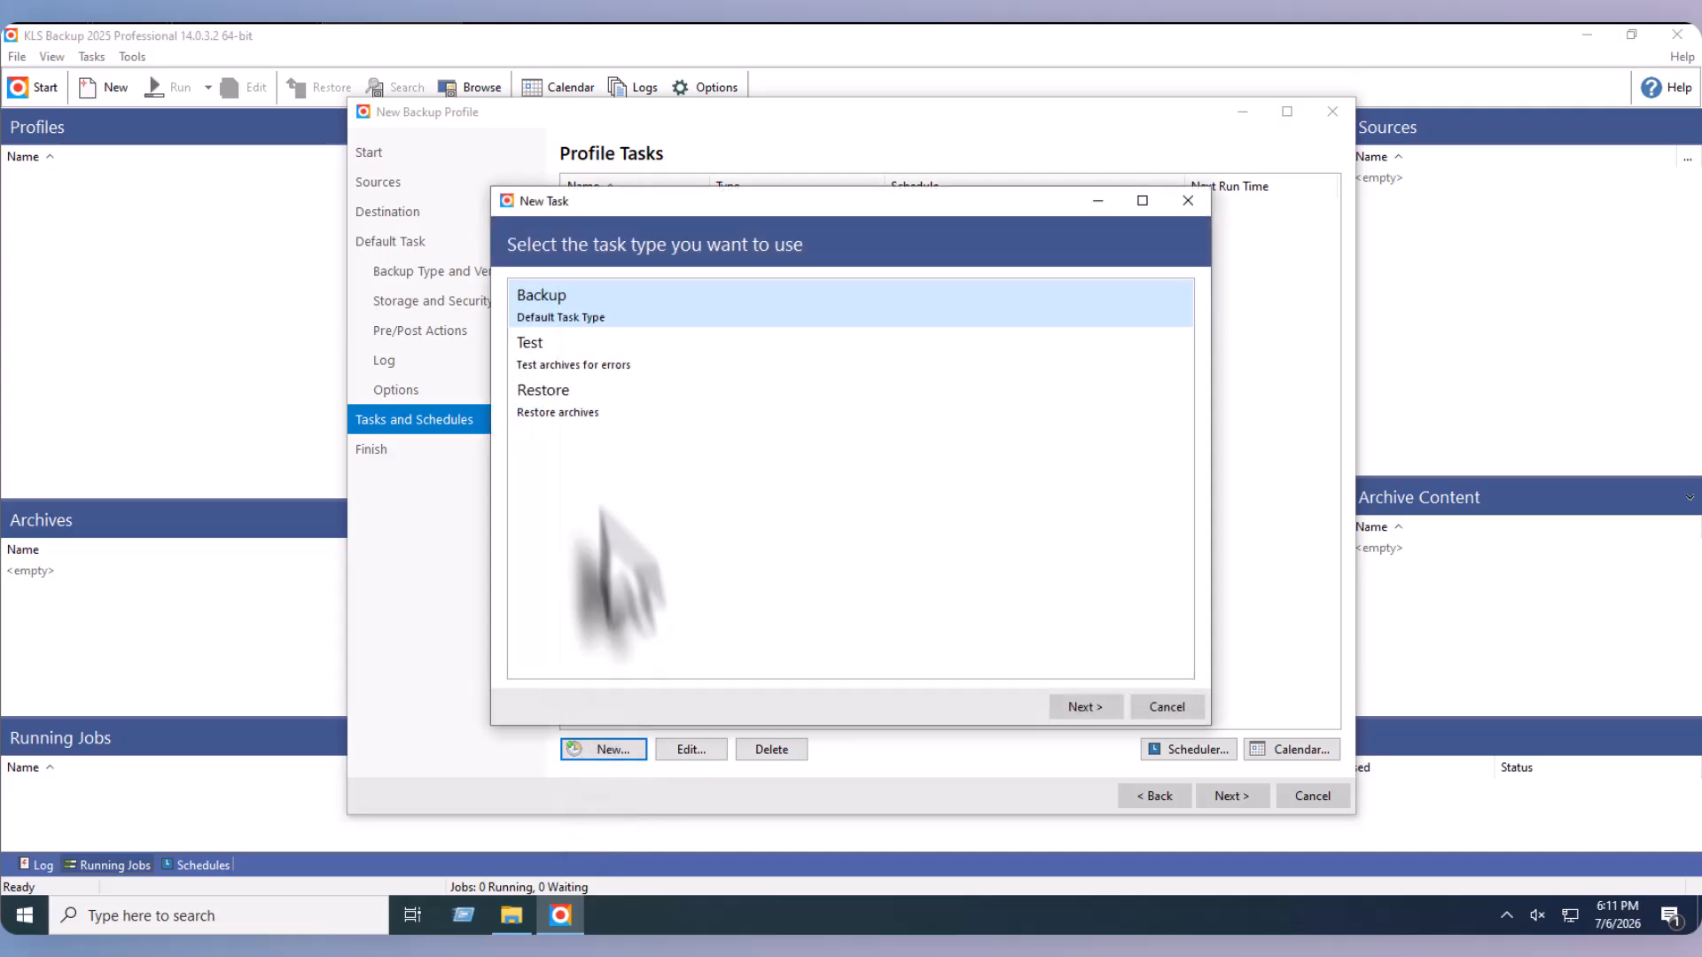
pyautogui.click(1077, 708)
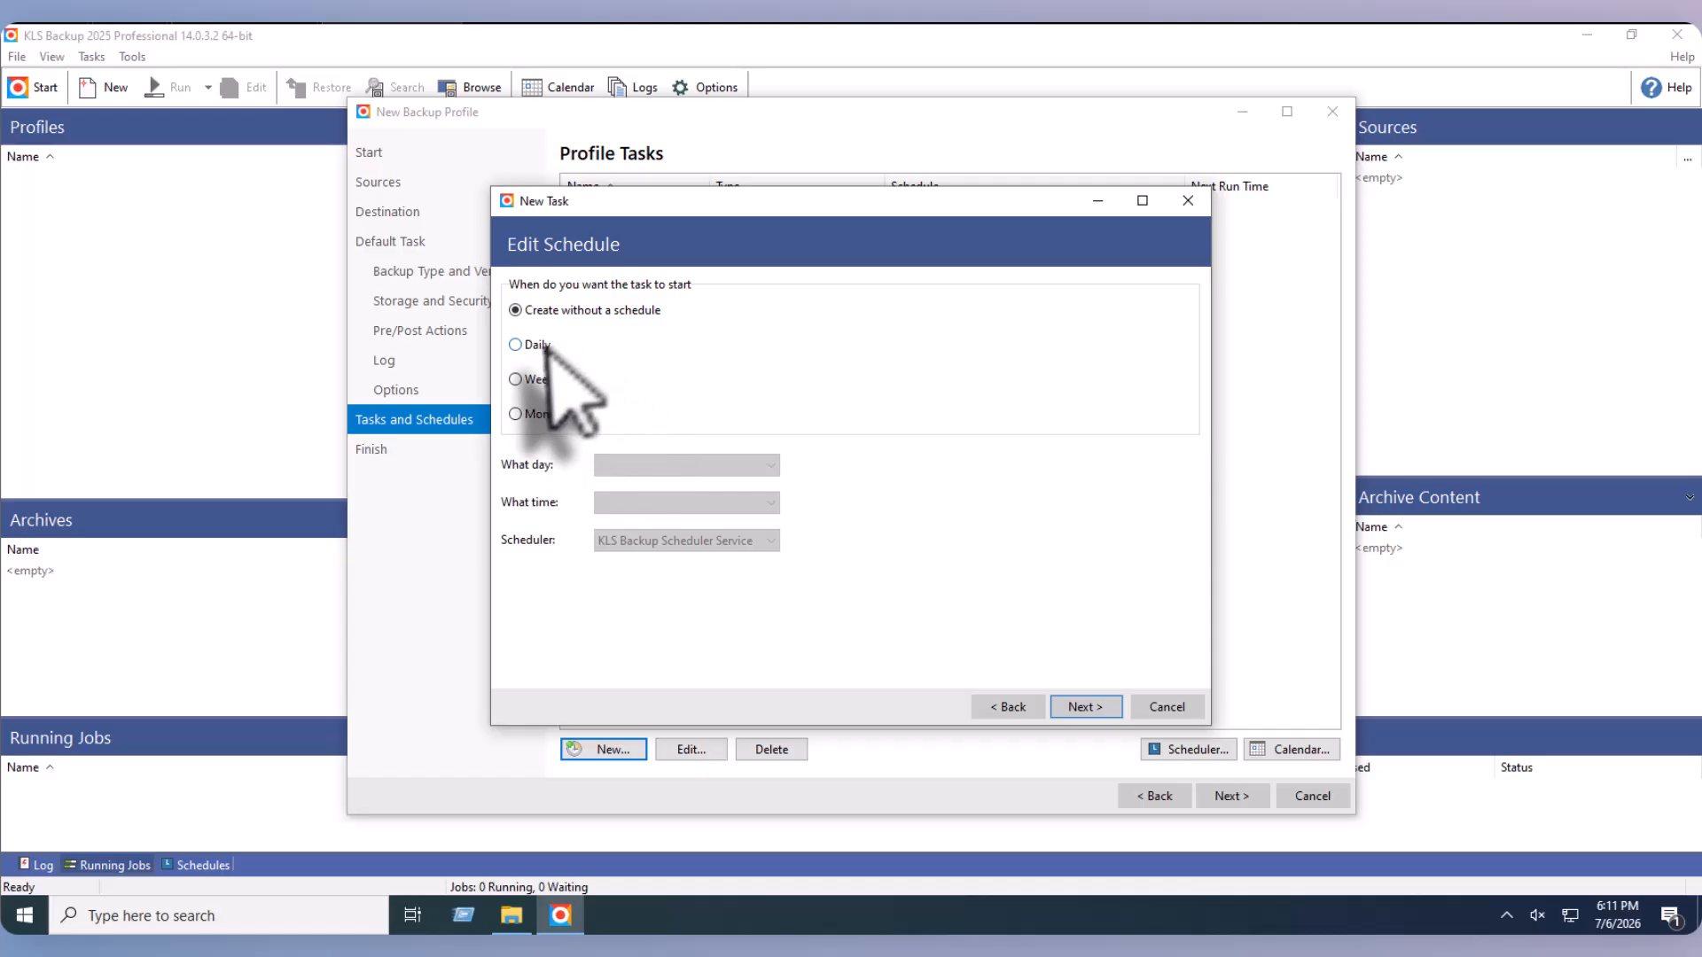
pyautogui.click(516, 345)
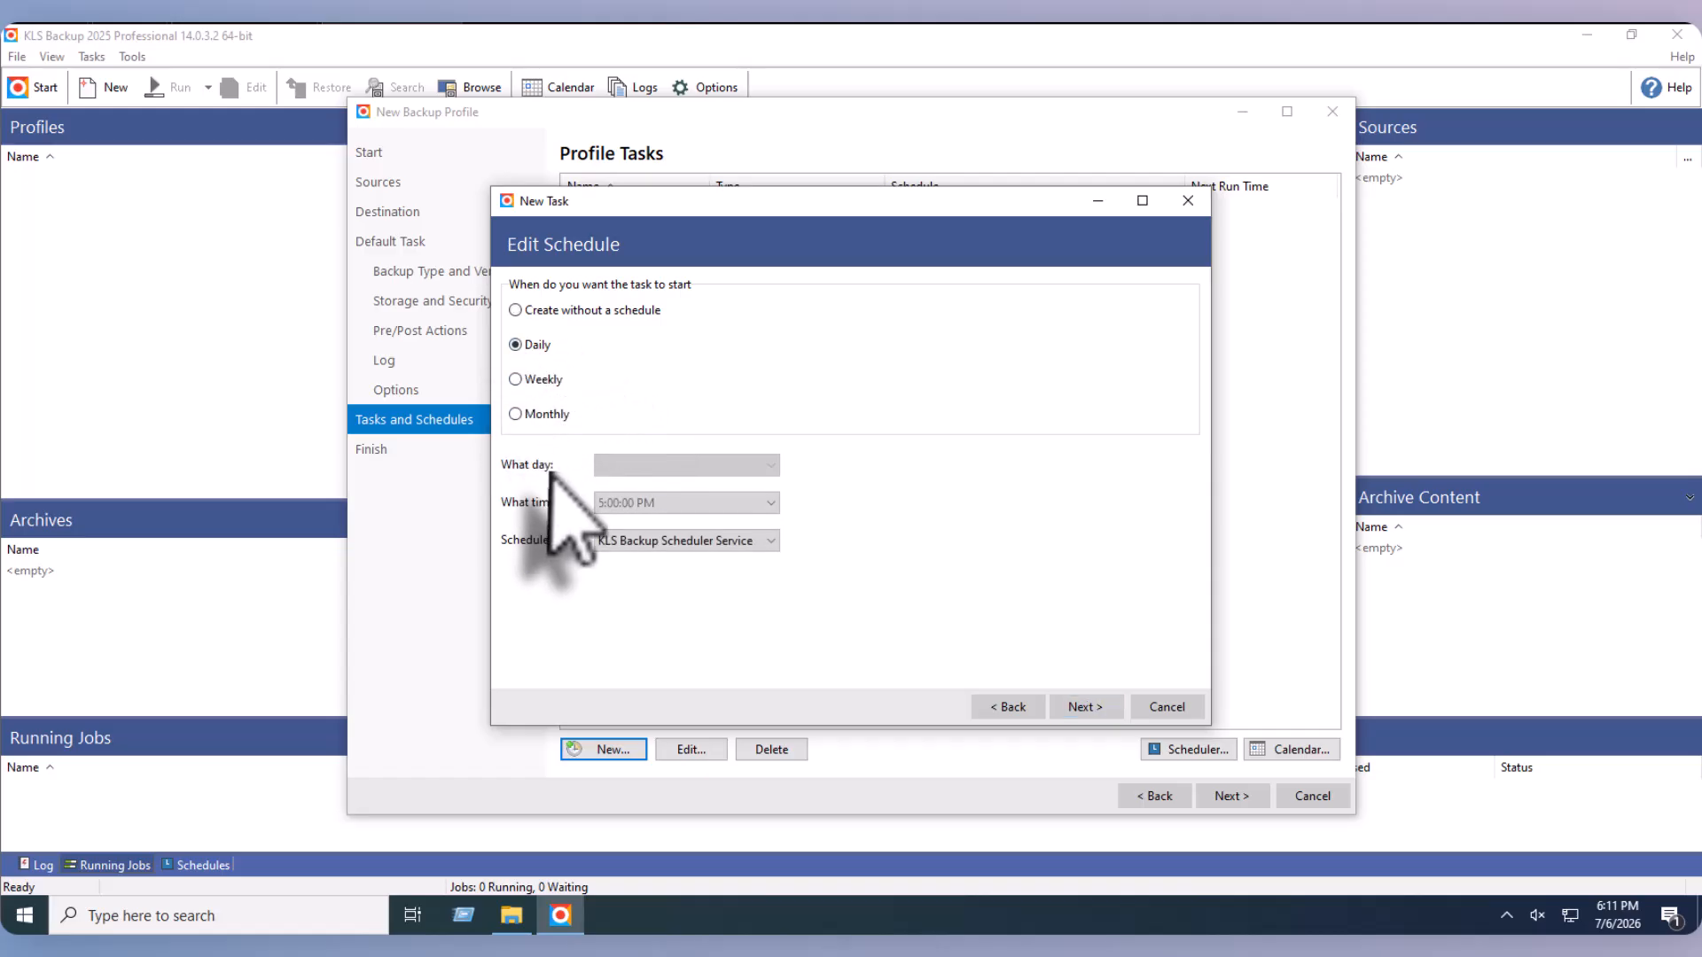
pyautogui.click(515, 379)
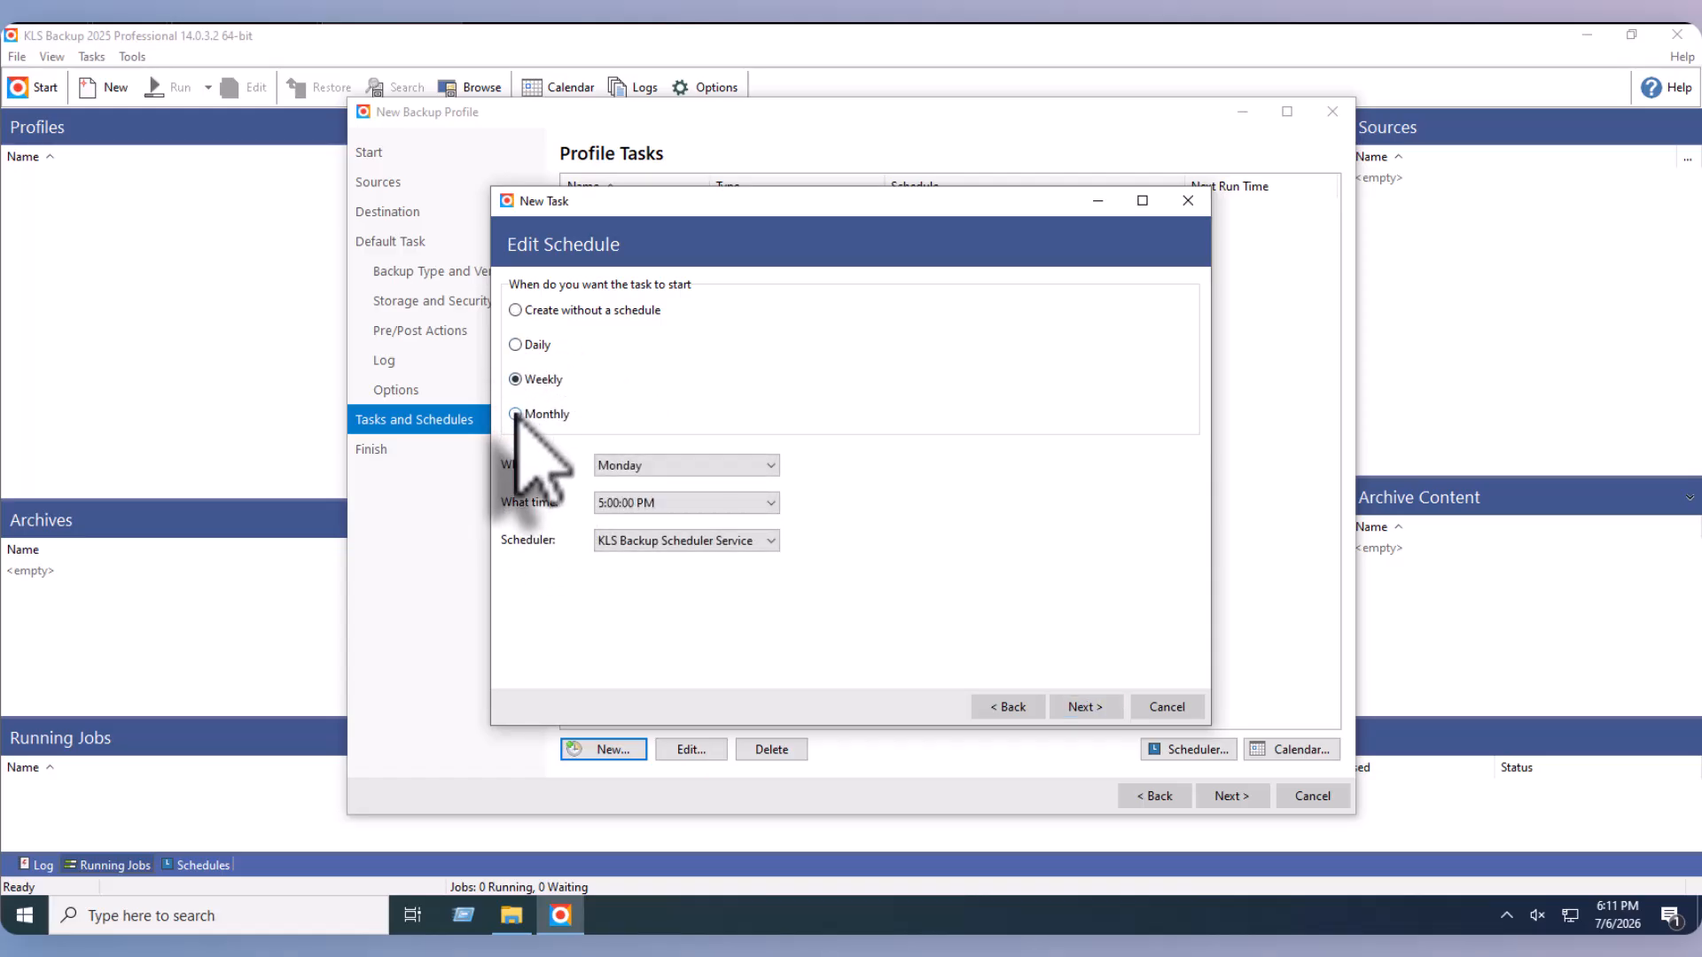
pyautogui.click(515, 345)
pyautogui.click(770, 504)
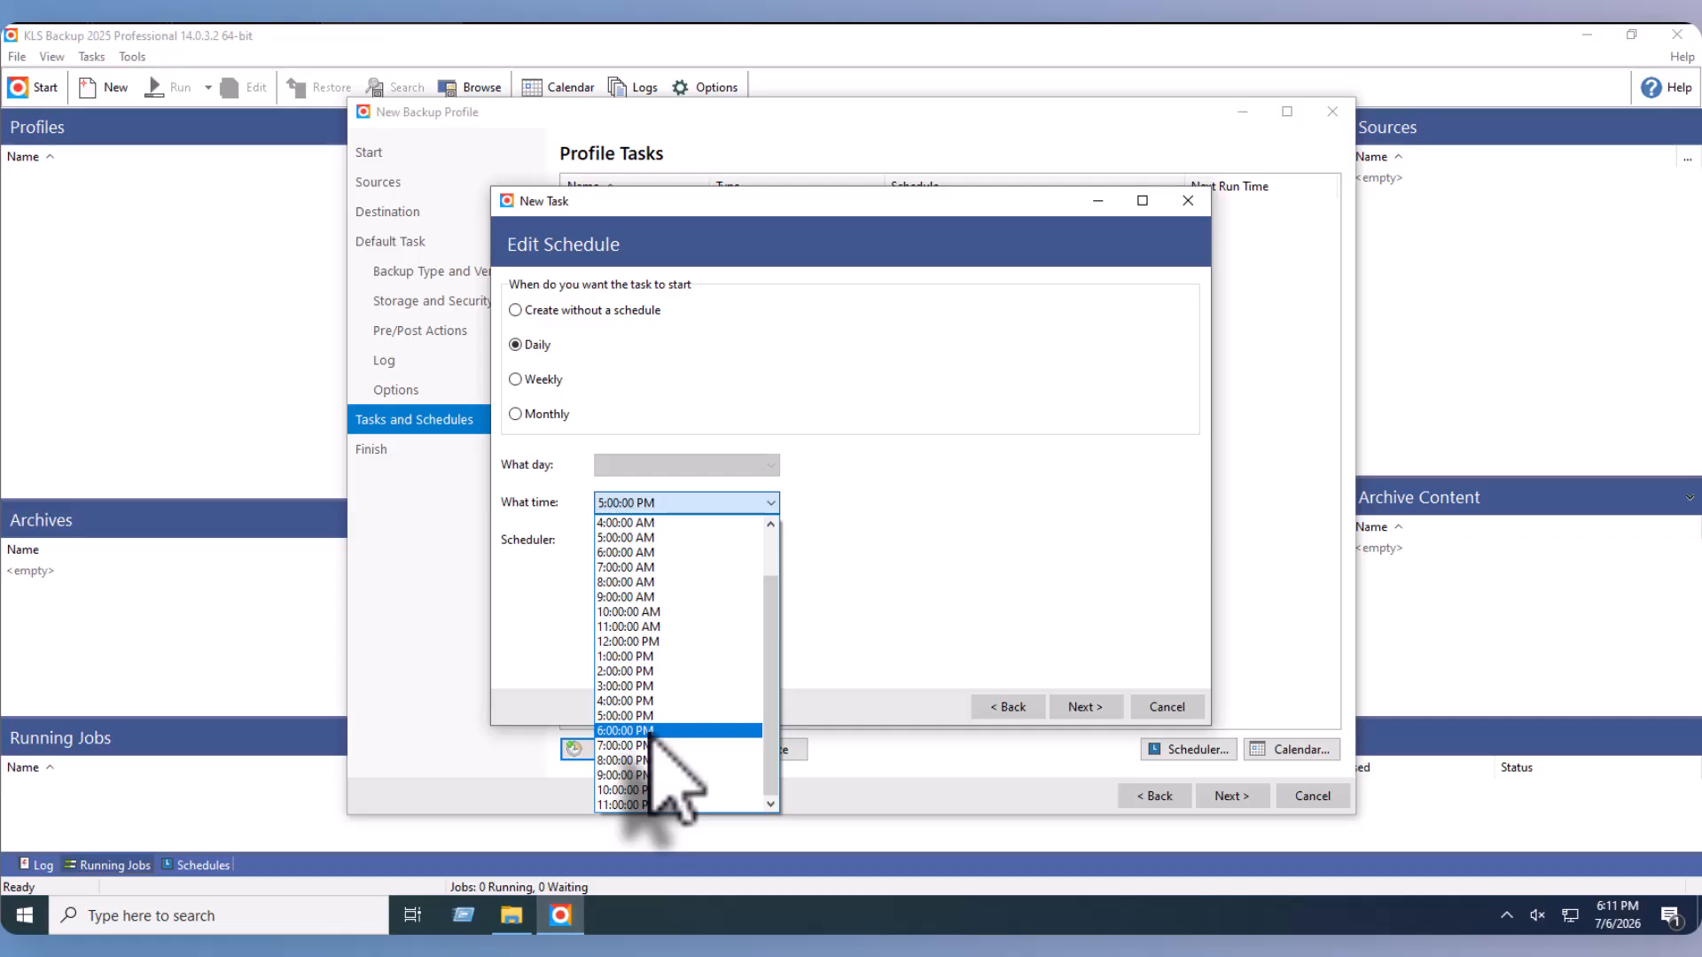
pyautogui.click(651, 730)
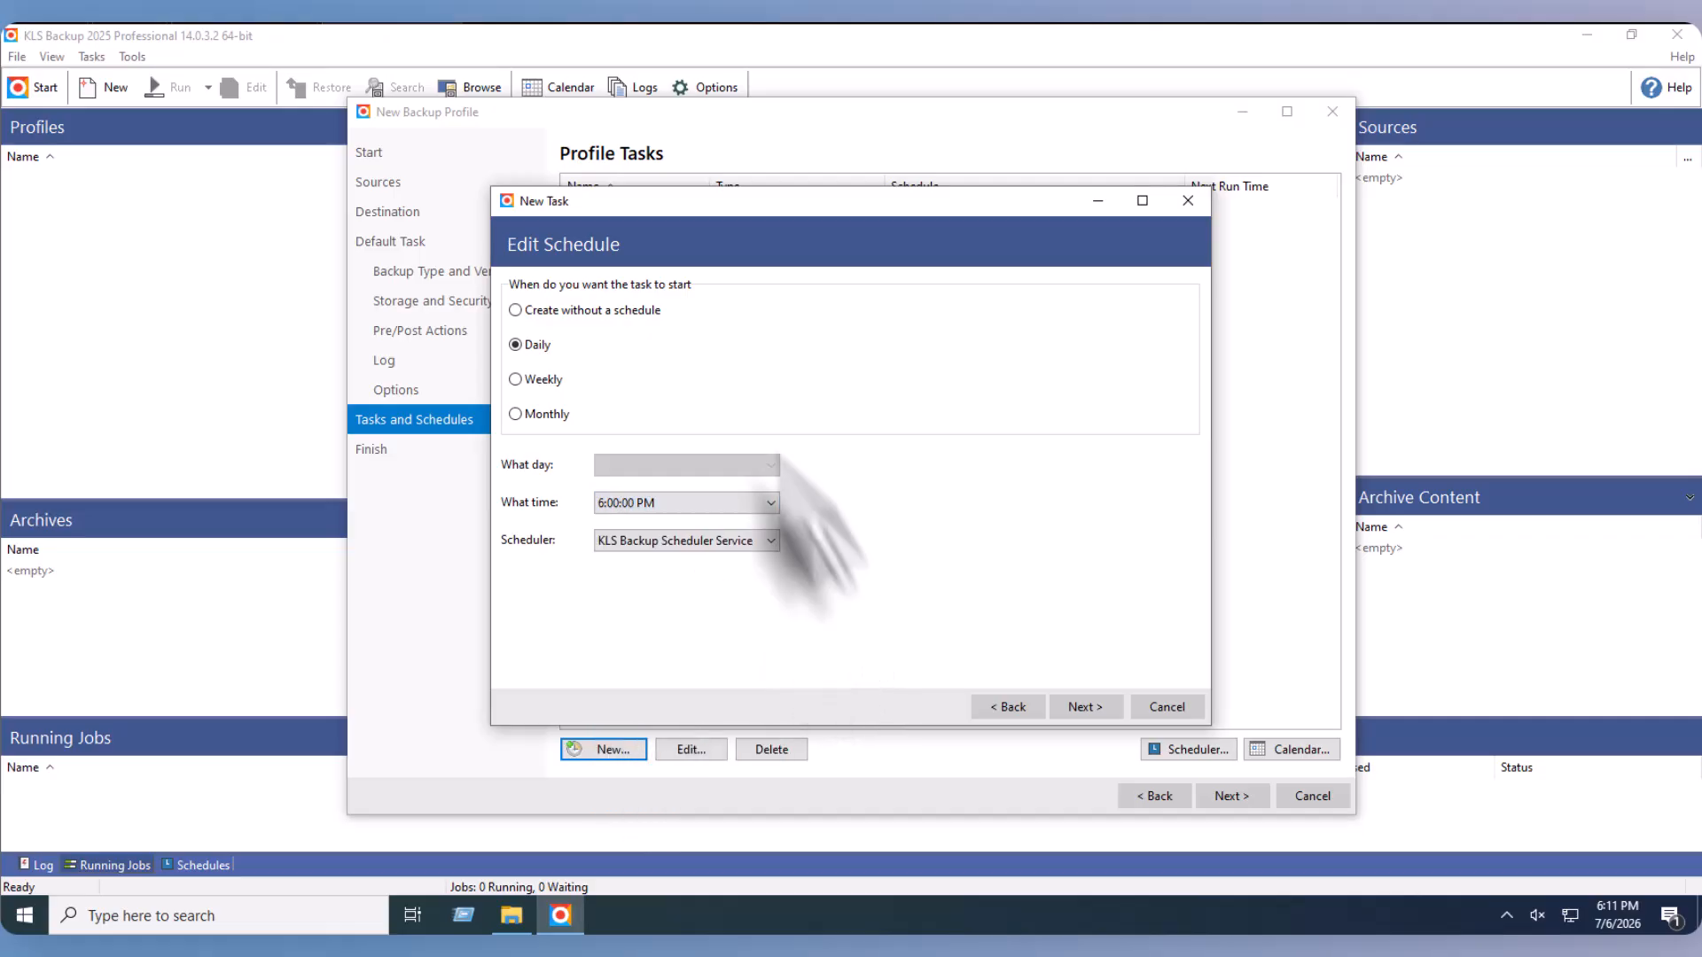
# Step: Finish creating the scheduled backup task and save its advanced properties with the default name and settings
pyautogui.click(1086, 707)
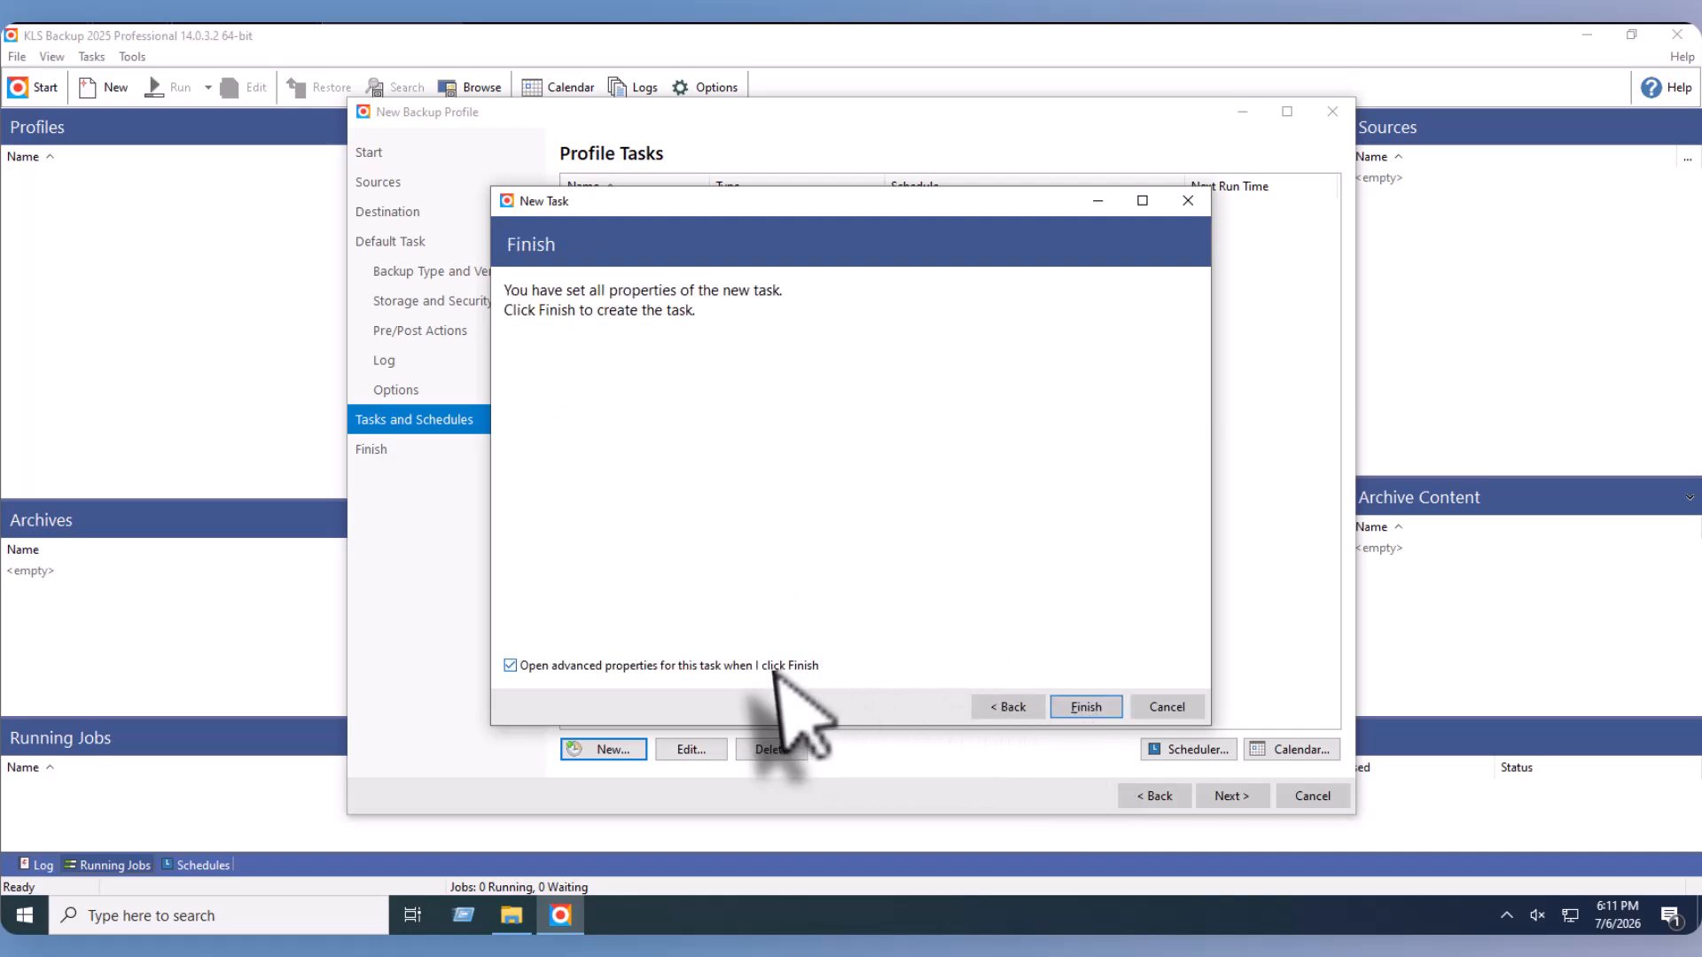
pyautogui.click(1087, 708)
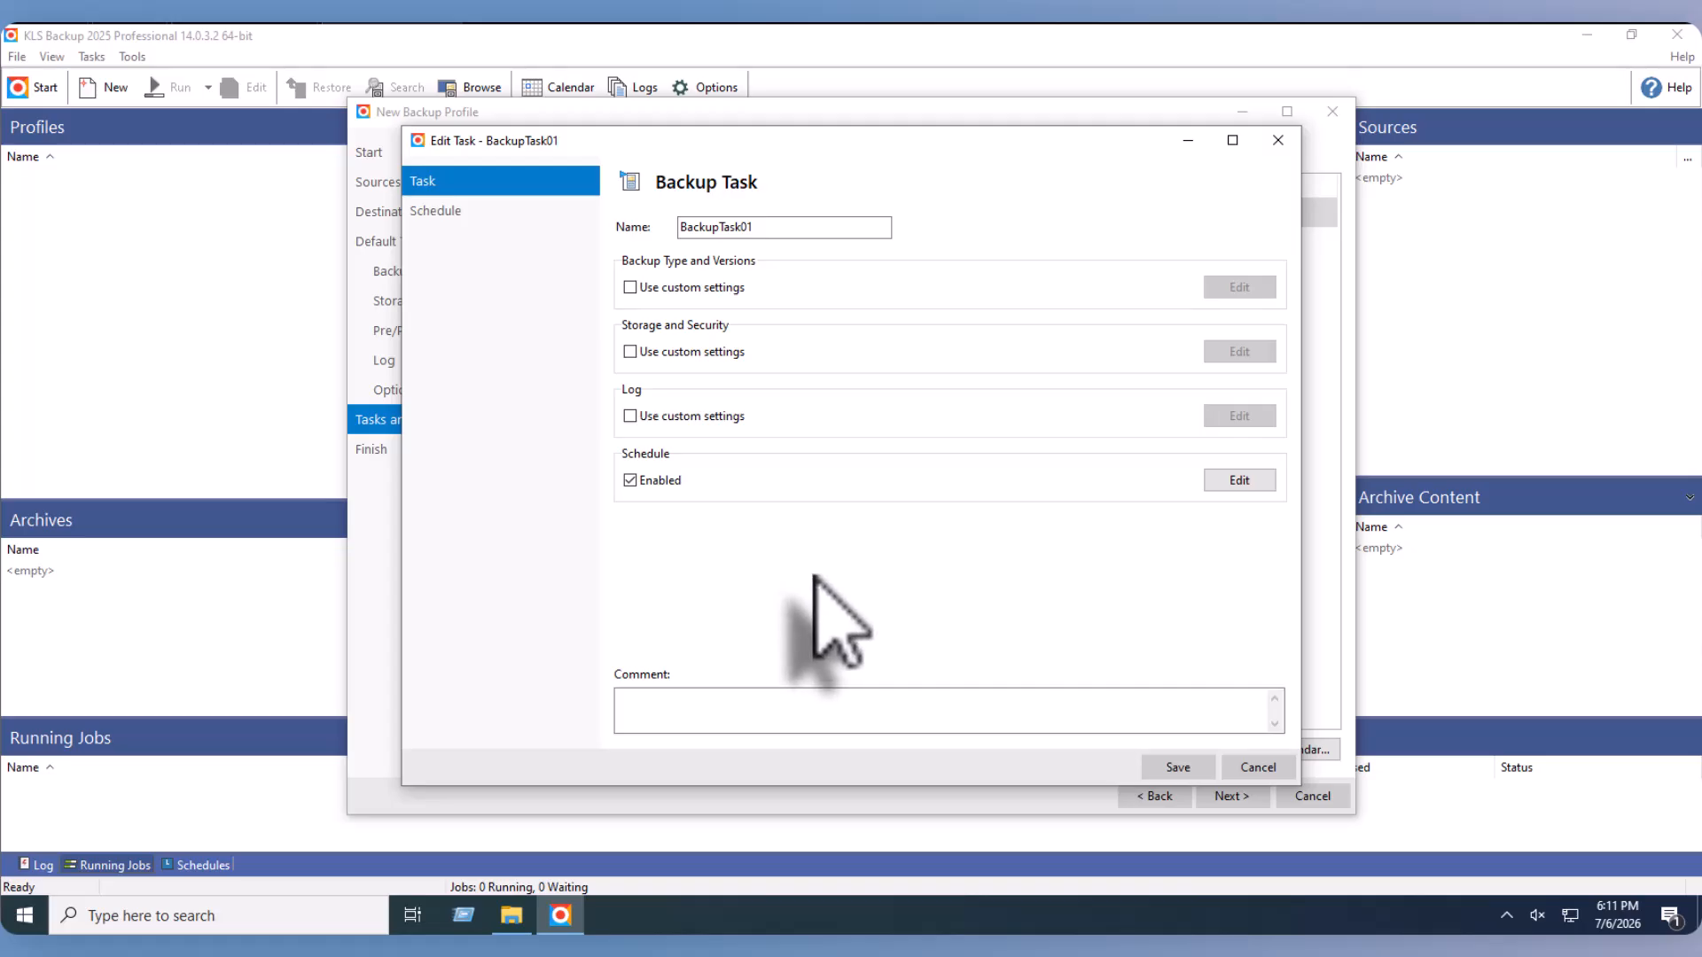
pyautogui.click(1186, 768)
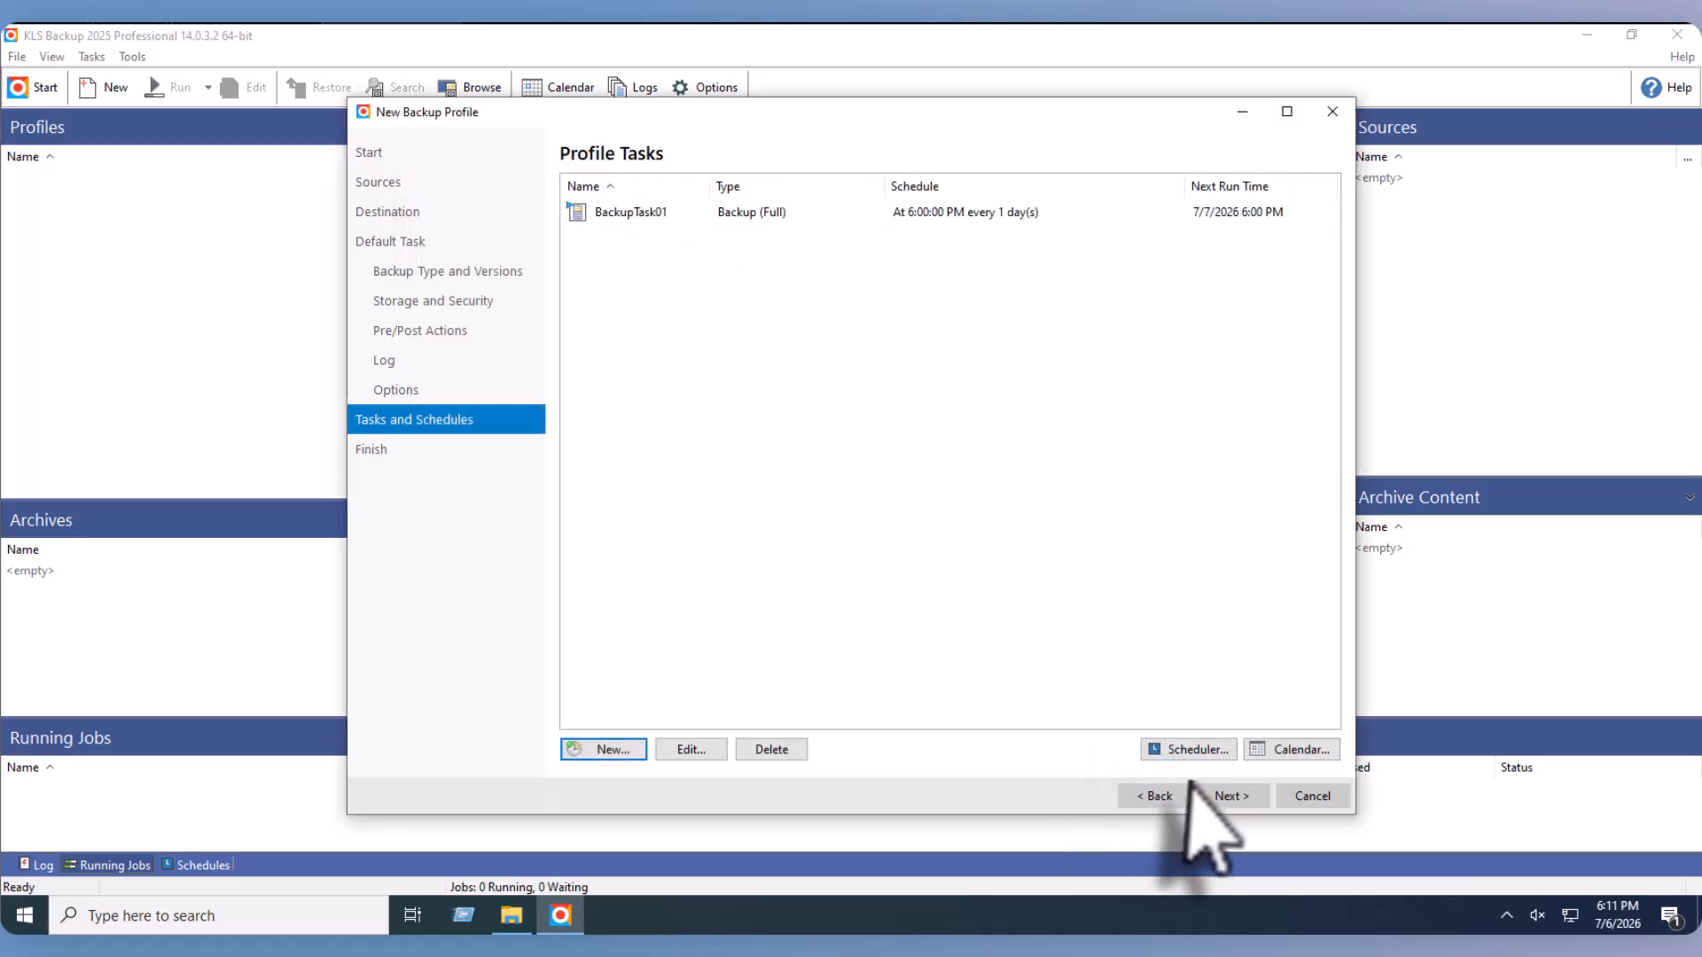
# Step: Finish the new profile wizard with Run profile enabled and run the Daily-Backup profile's Default Task as a full backup
pyautogui.click(1232, 796)
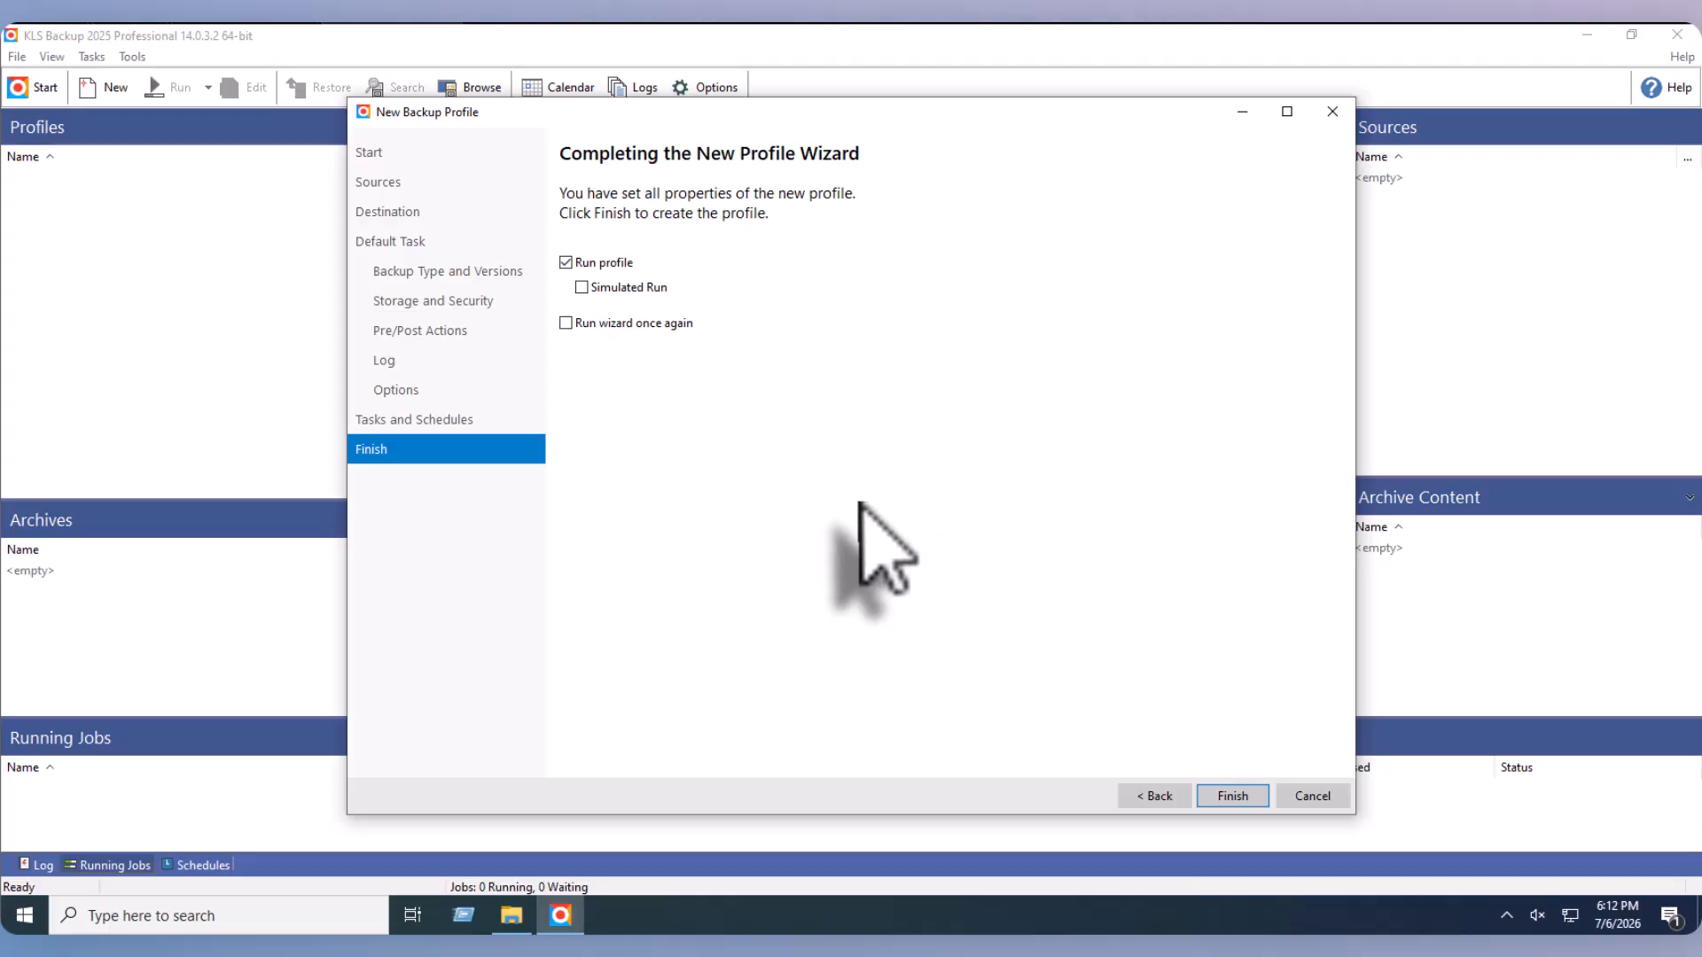
pyautogui.click(1231, 796)
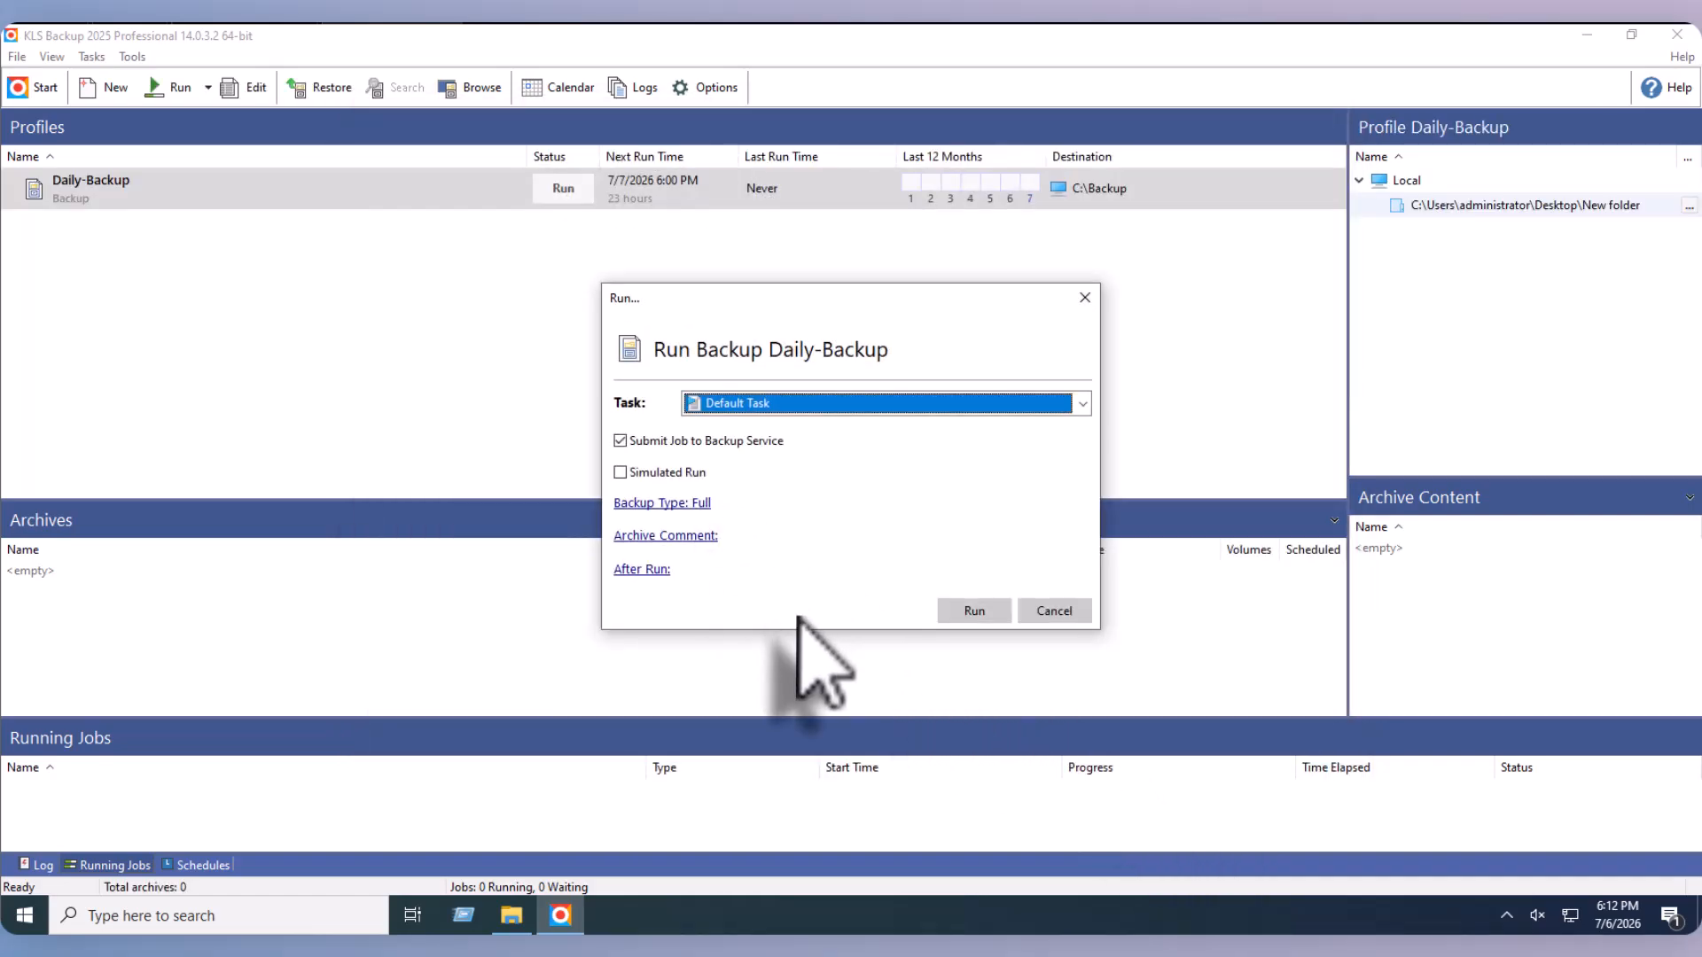
pyautogui.click(960, 612)
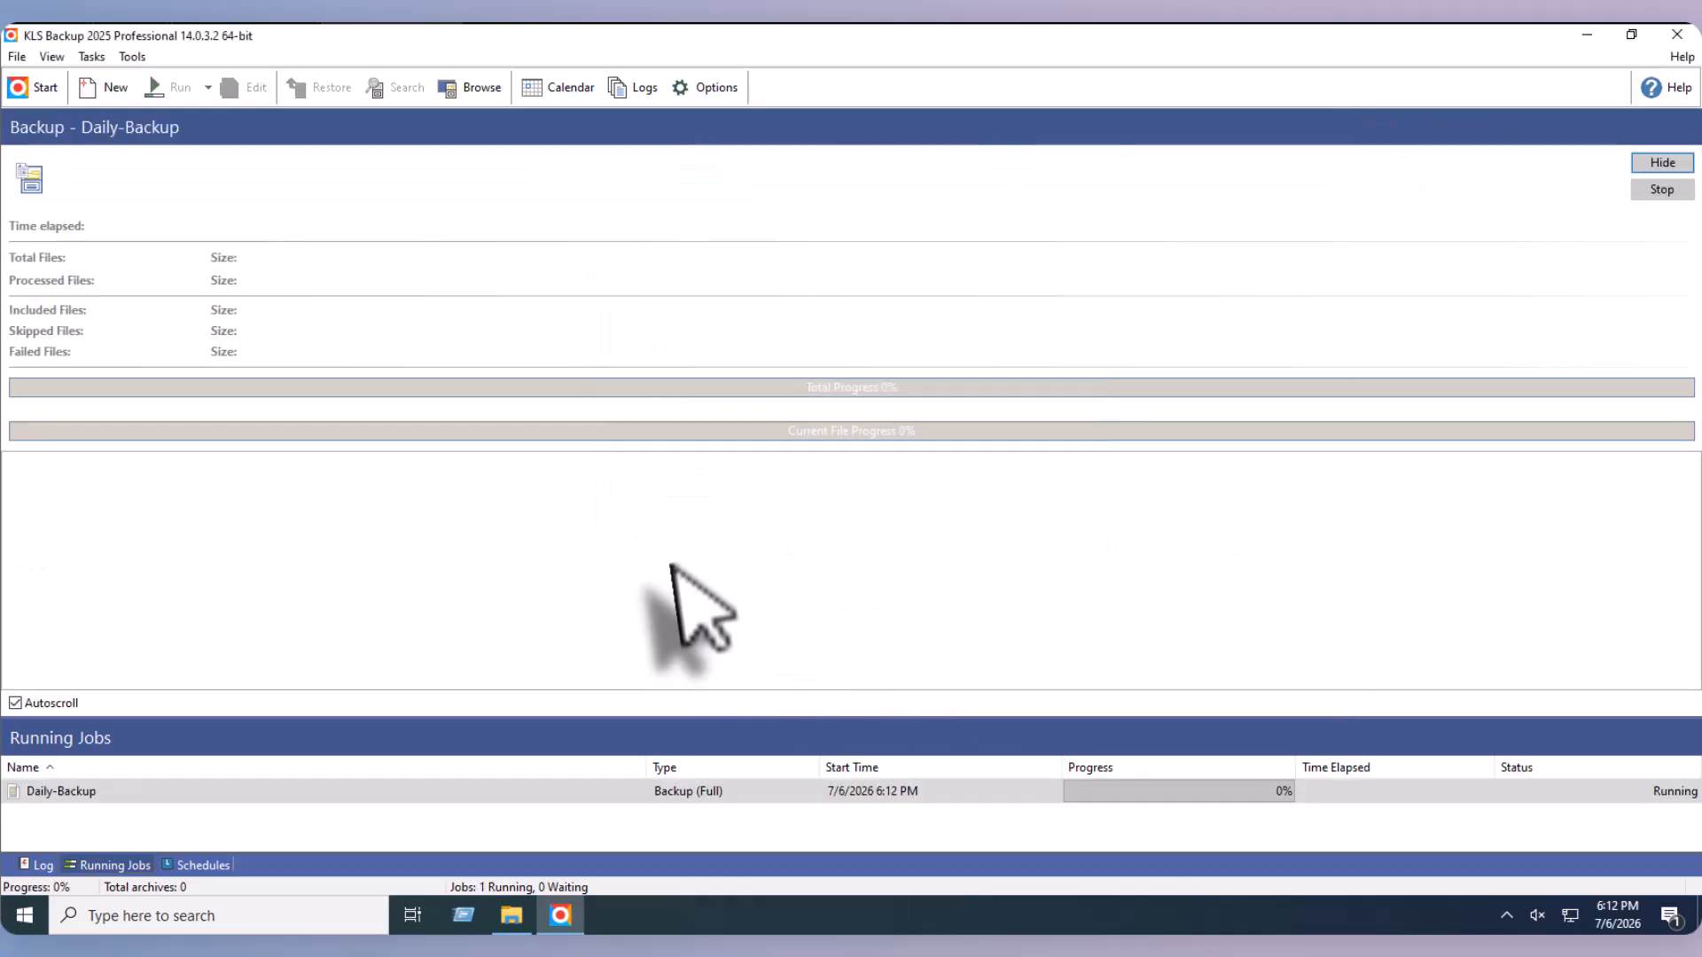